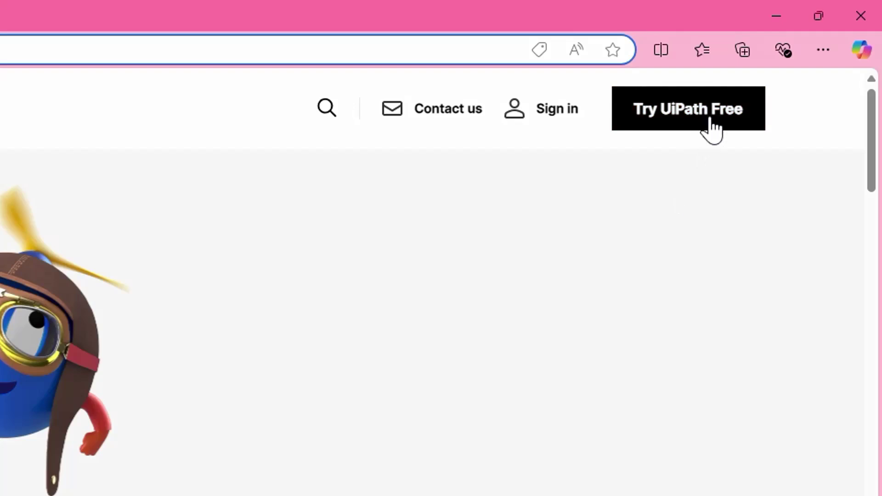
# Start a free UiPath Automation Cloud for community sign-up using a Microsoft account.
pyautogui.click(712, 131)
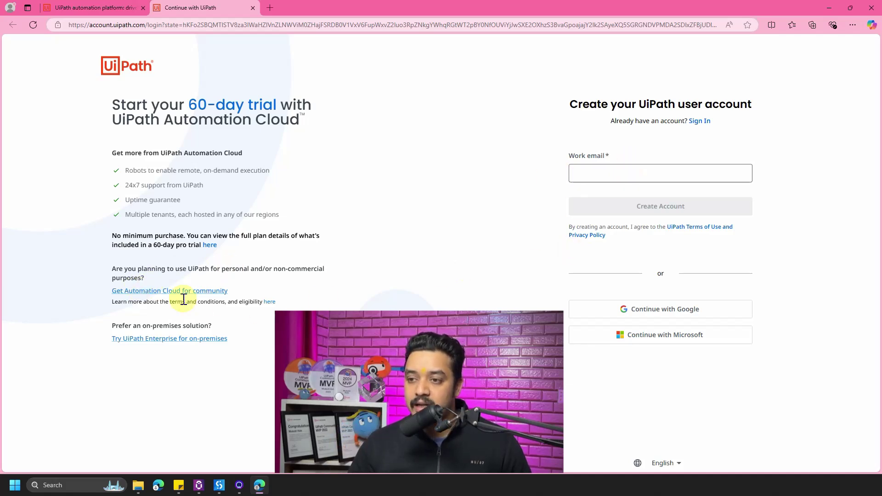
pyautogui.click(128, 294)
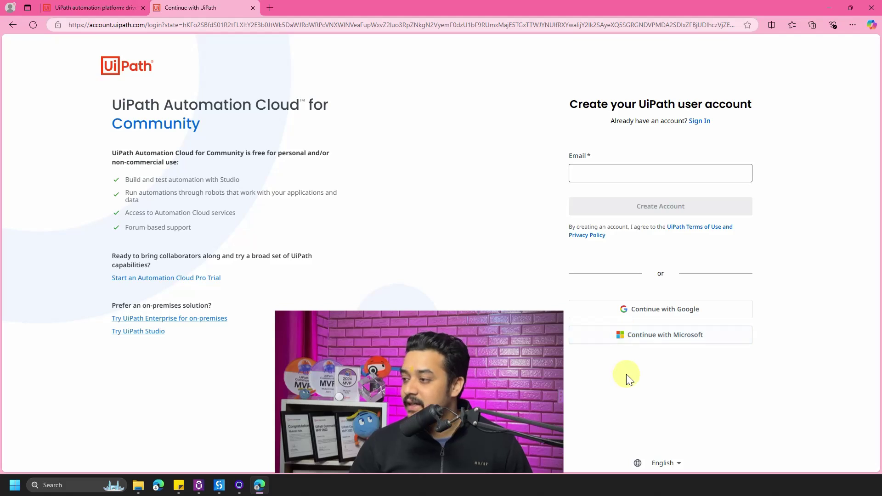
pyautogui.click(621, 340)
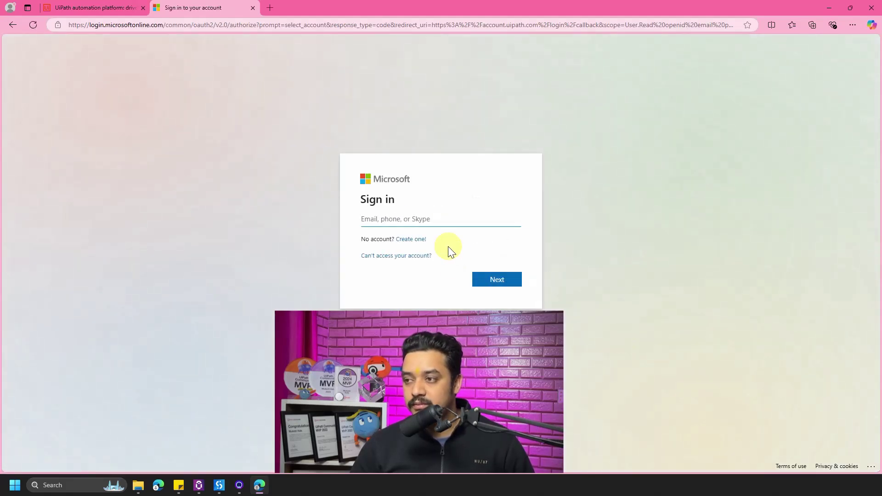
# Fill in the saved account e-mail on the Microsoft sign-in form and submit it.
pyautogui.click(407, 220)
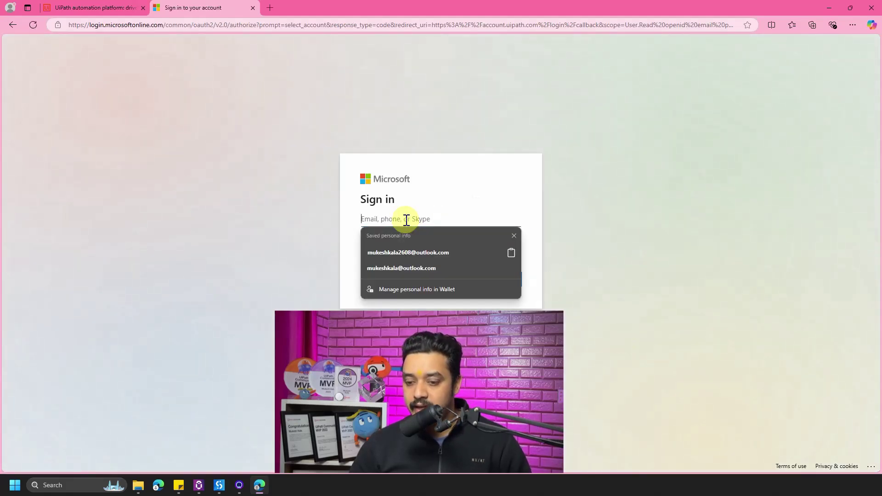
pyautogui.press('Down')
pyautogui.press('Return')
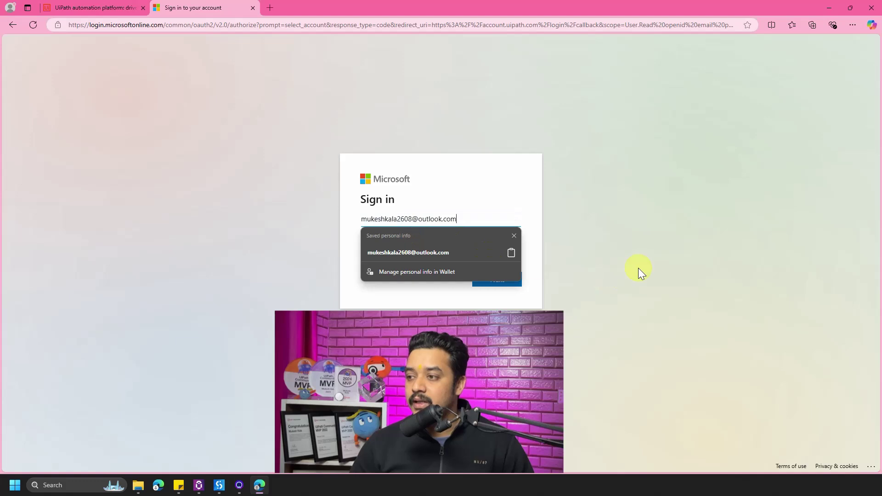
pyautogui.click(638, 268)
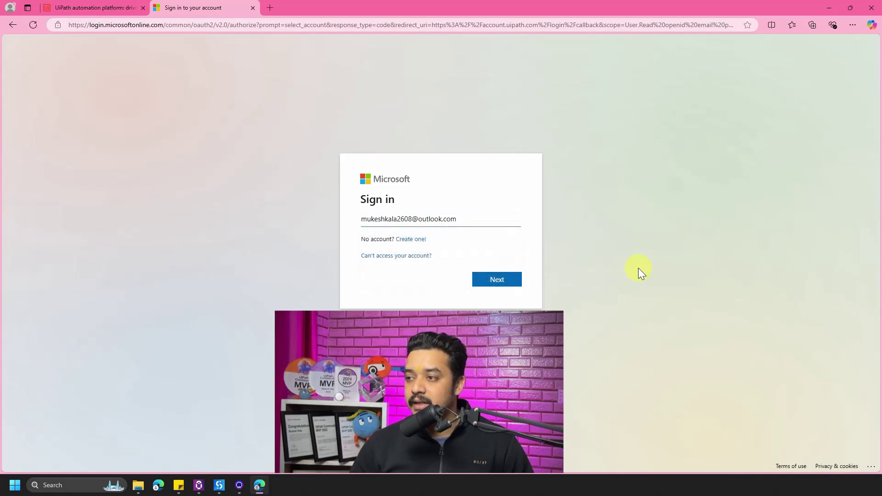
pyautogui.click(499, 282)
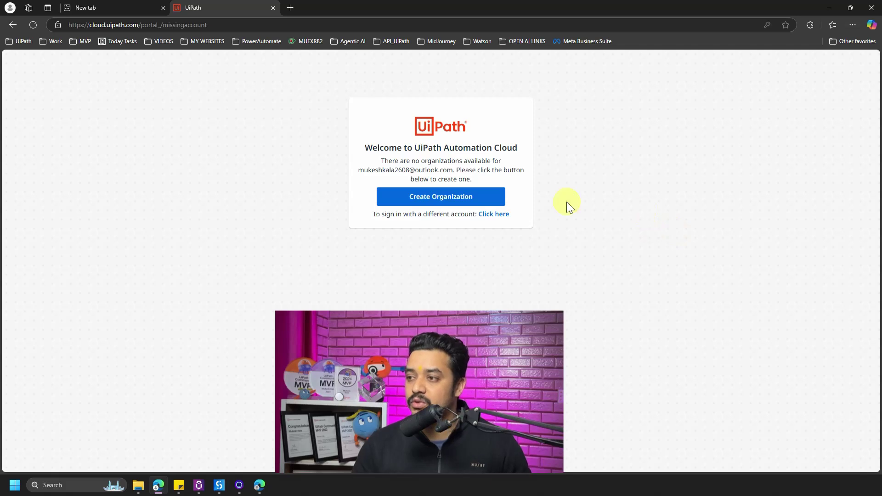
# Start creating an organization and submit the profile form with India as country and Uttarakhand as state.
pyautogui.click(421, 203)
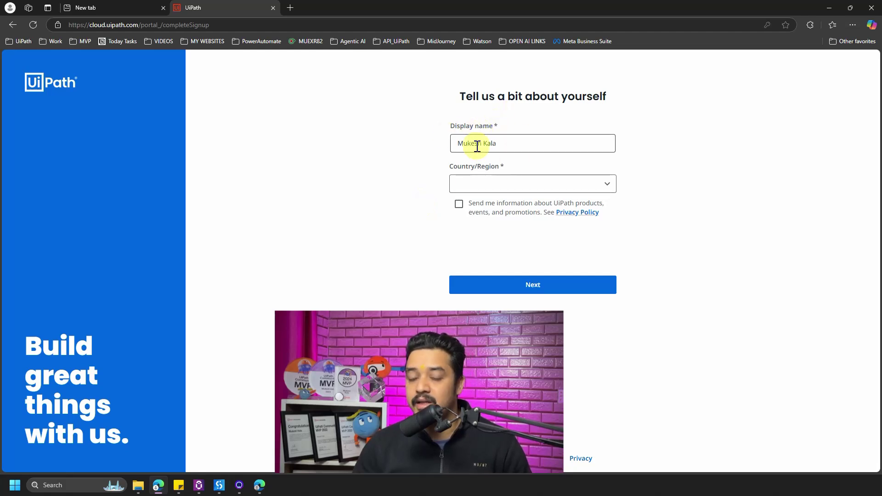
pyautogui.click(519, 183)
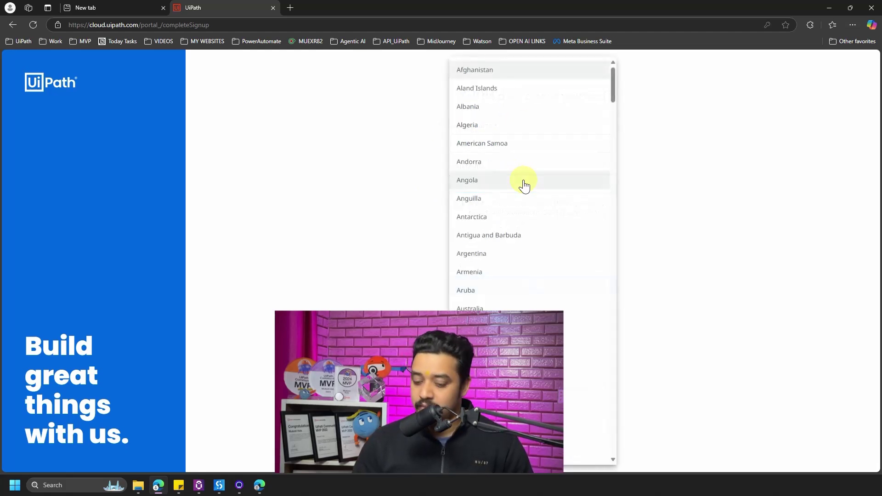
pyautogui.write('in')
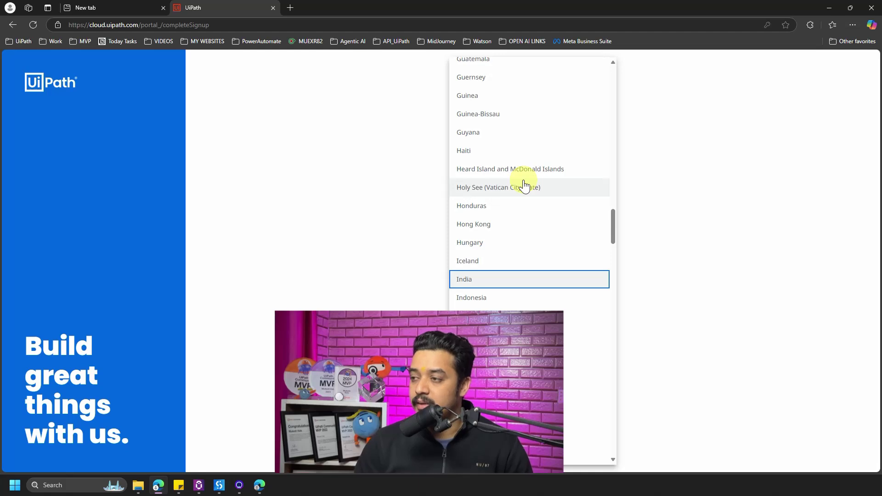
pyautogui.press('Return')
pyautogui.click(551, 228)
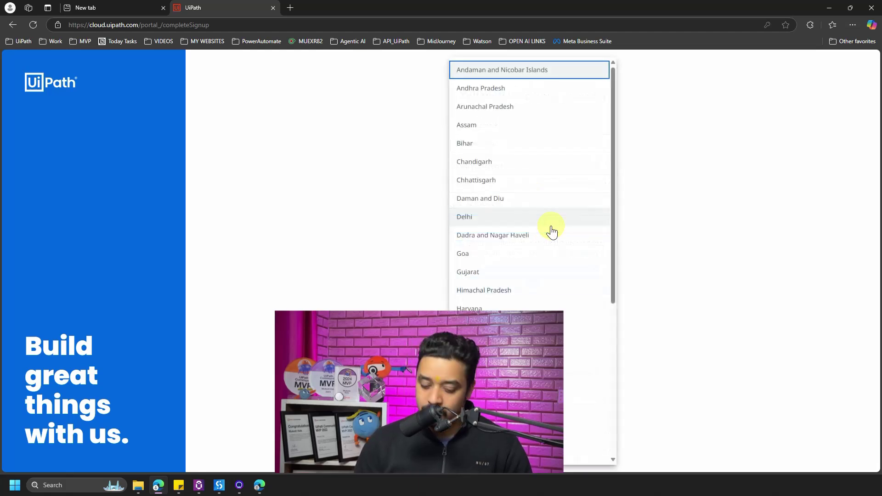
pyautogui.write('u')
pyautogui.press('Down')
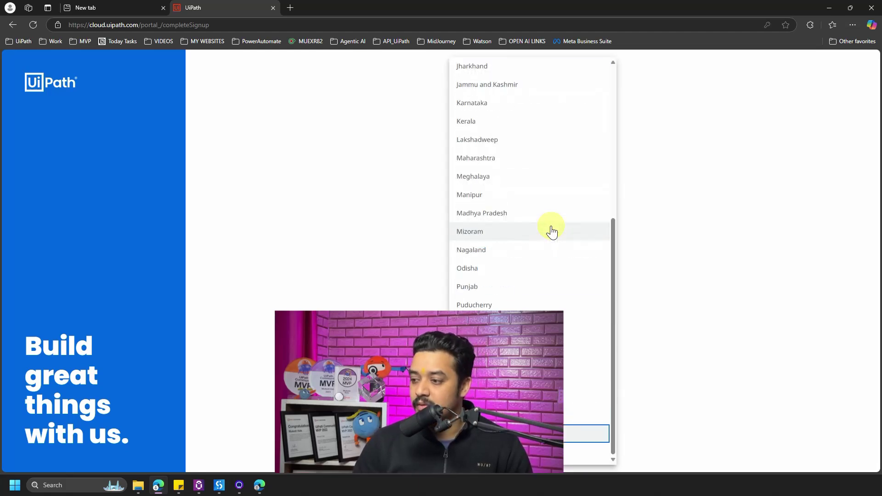
pyautogui.press('Return')
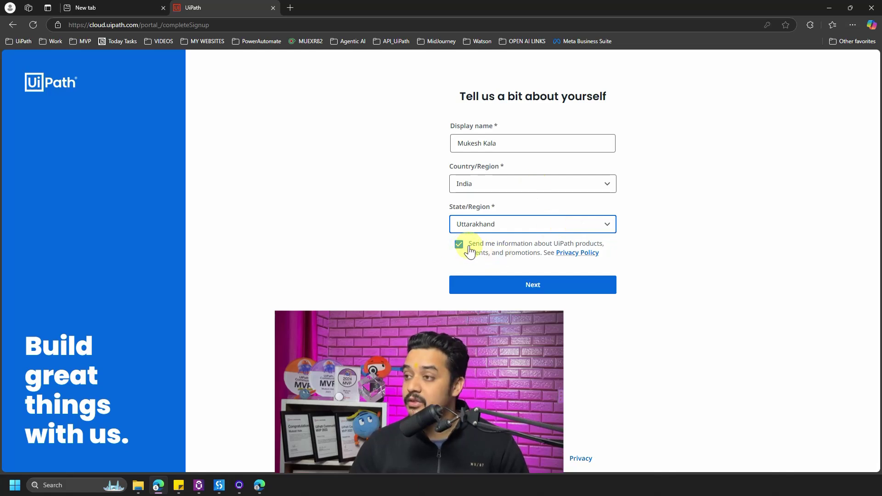
pyautogui.click(498, 291)
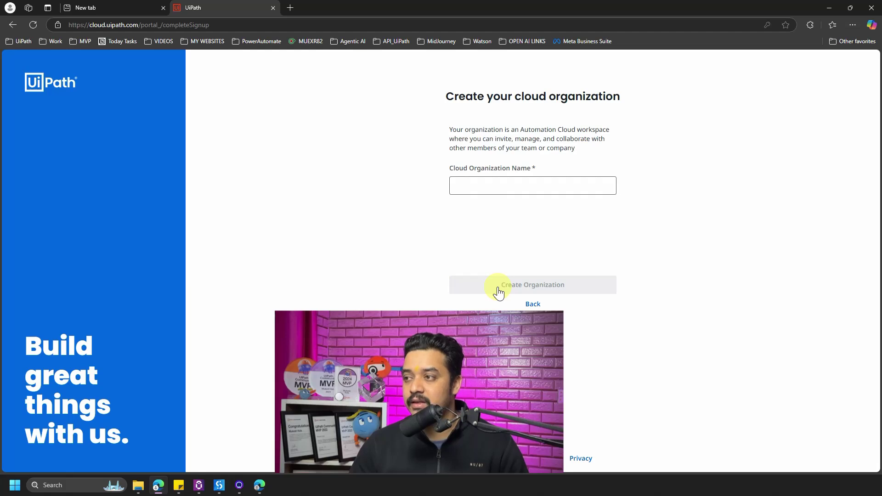
# Name the cloud organization TBMK and create it.
pyautogui.click(480, 184)
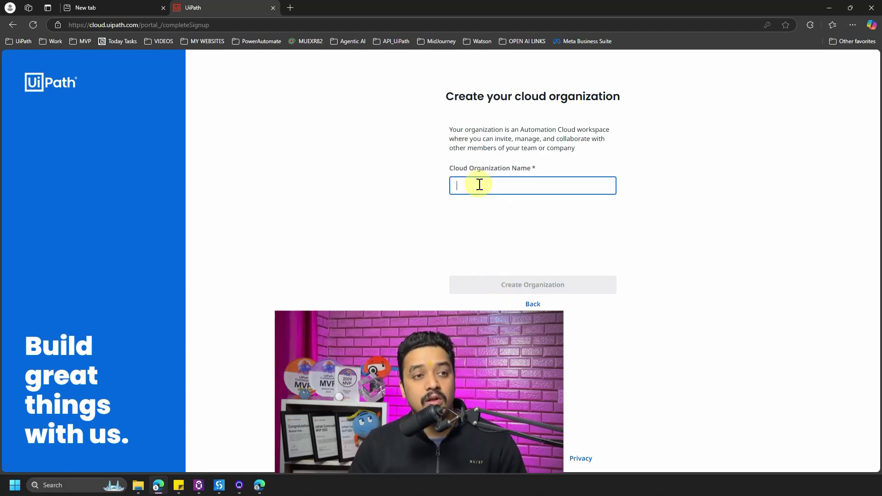
pyautogui.write('TBMK')
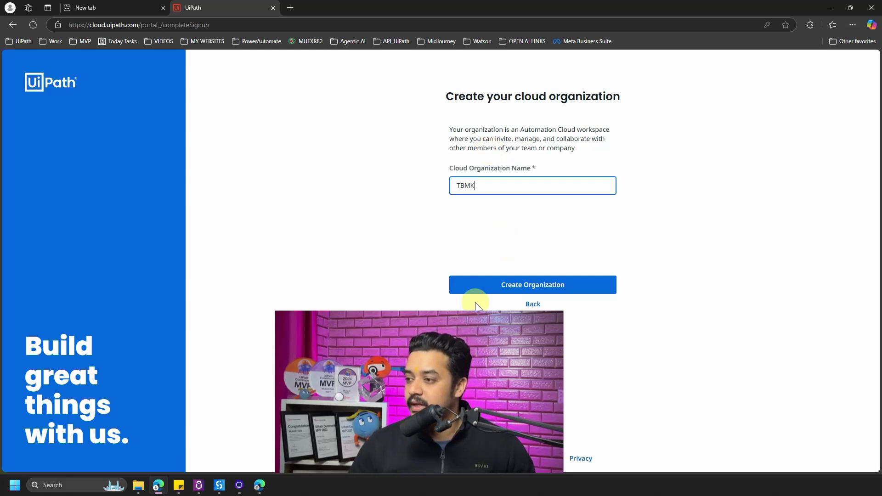
pyautogui.click(477, 289)
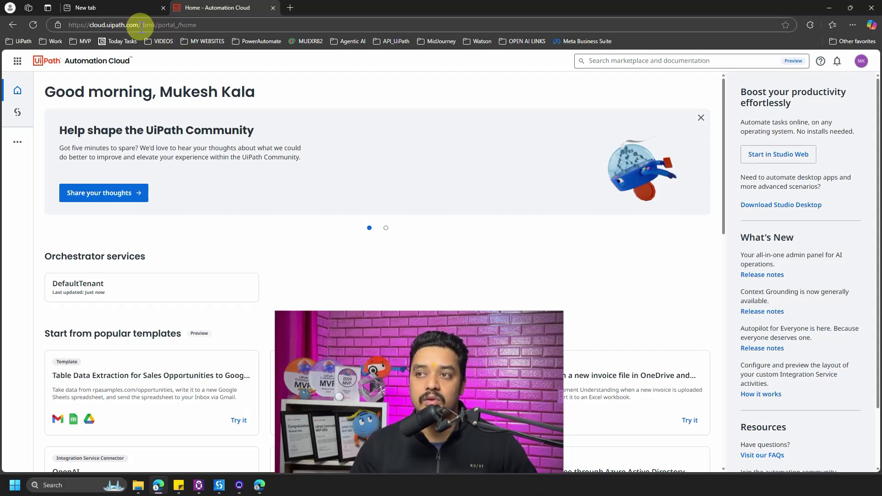
# Examine the organization's web address and the list of available cloud services, dismissing the What's new notice.
pyautogui.click(244, 25)
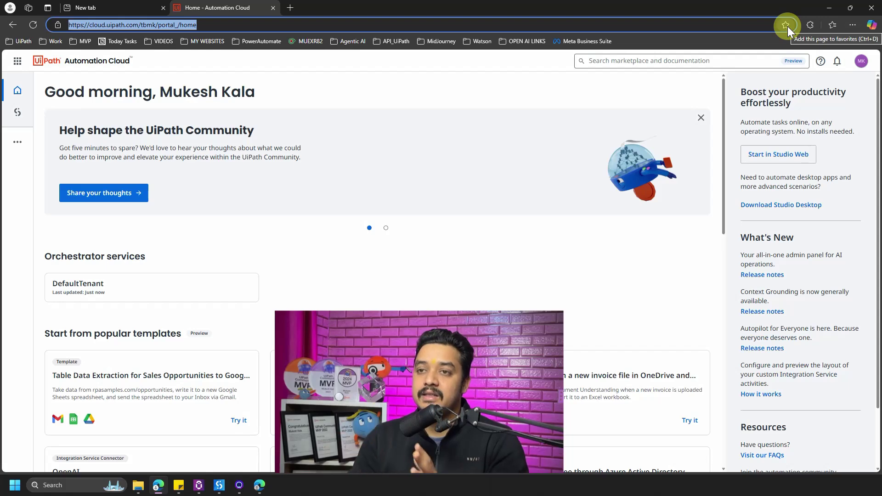
pyautogui.click(17, 62)
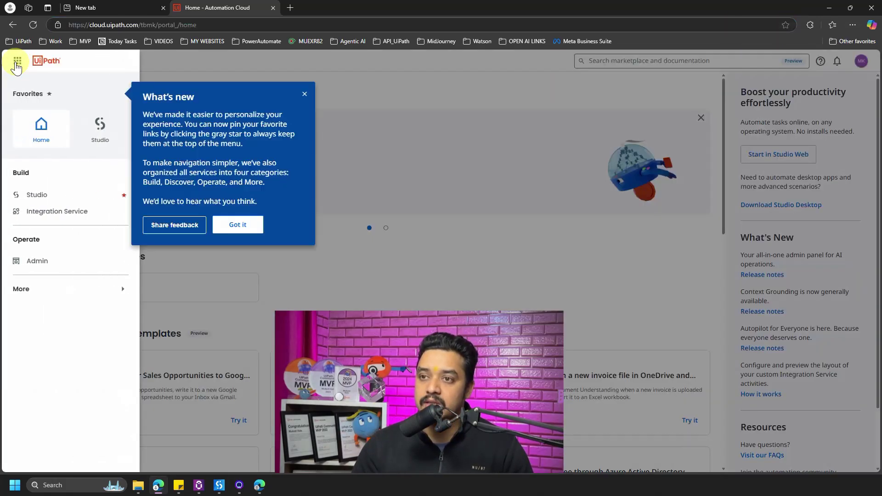
pyautogui.click(243, 225)
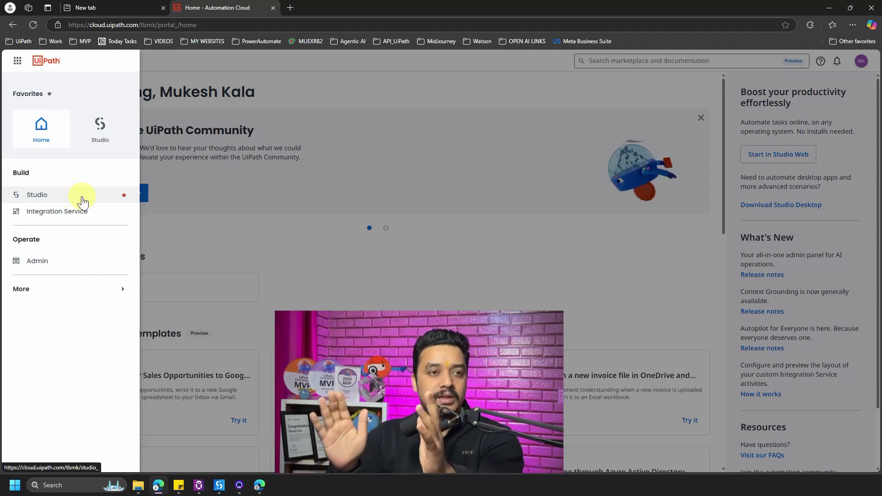
pyautogui.click(367, 137)
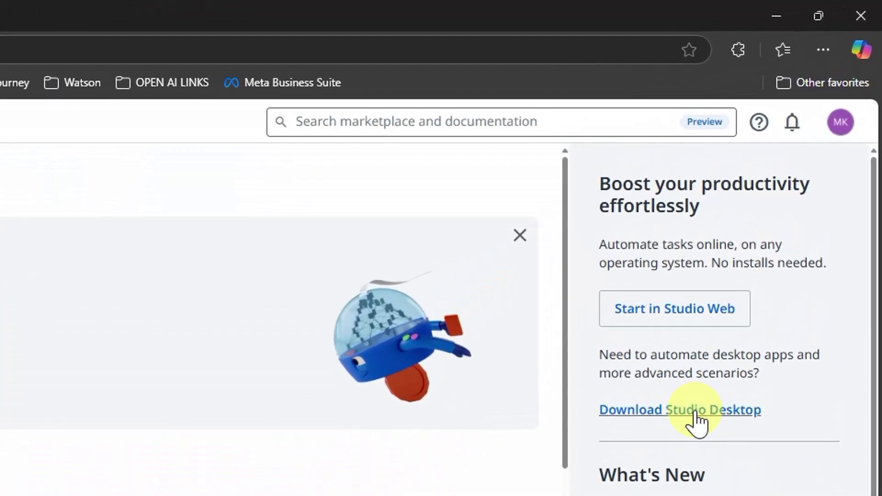
# Download Studio Desktop and run the UiPathStudioCommunity installer from the TEMP folder.
pyautogui.click(654, 416)
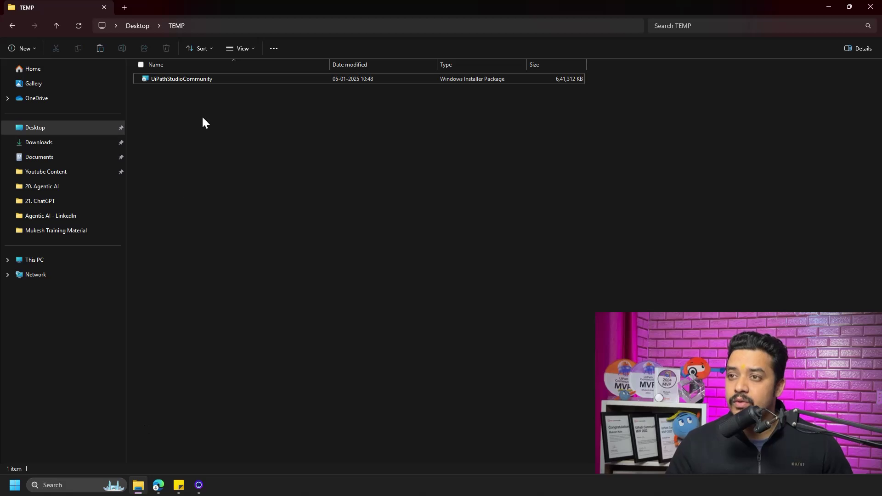
pyautogui.click(188, 80)
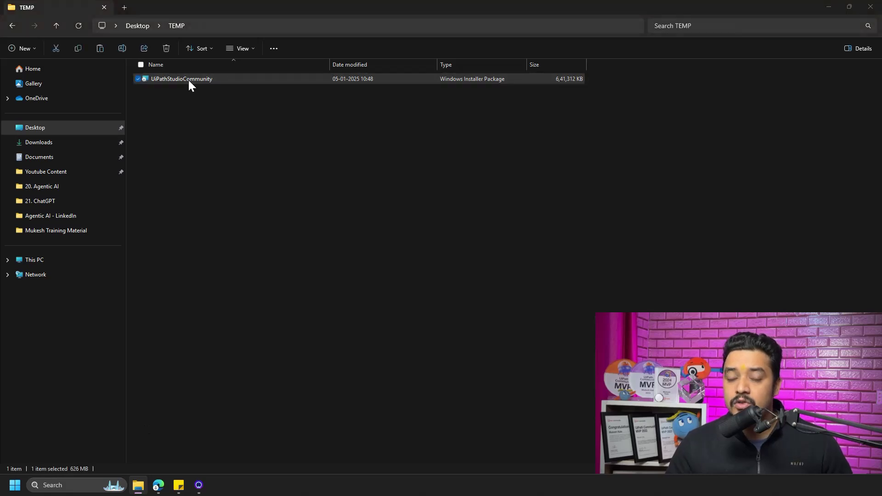
pyautogui.doubleClick(188, 80)
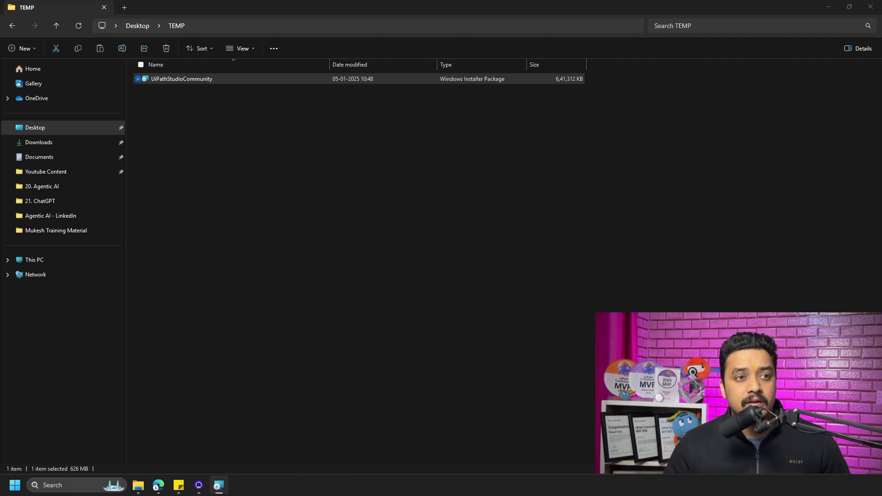
# Accept the license agreement and install UiPath with the Quick option for community users.
pyautogui.moveTo(506, 225); pyautogui.dragTo(478, 142)
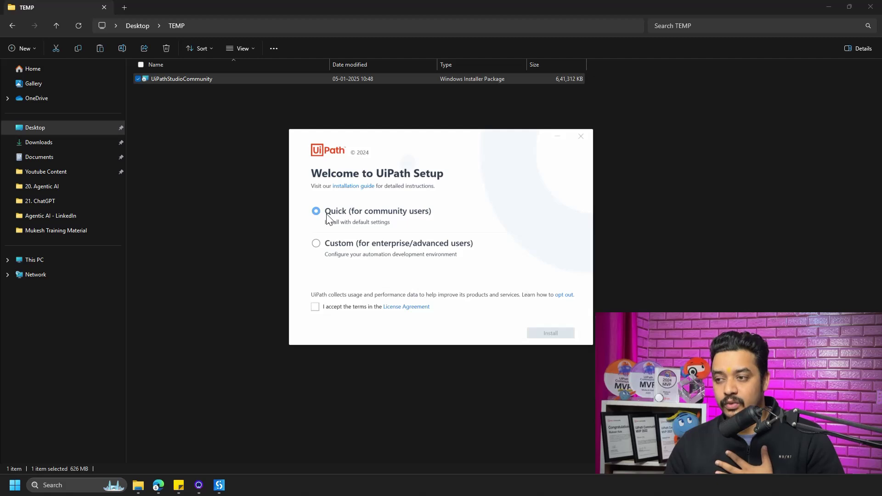
pyautogui.click(315, 307)
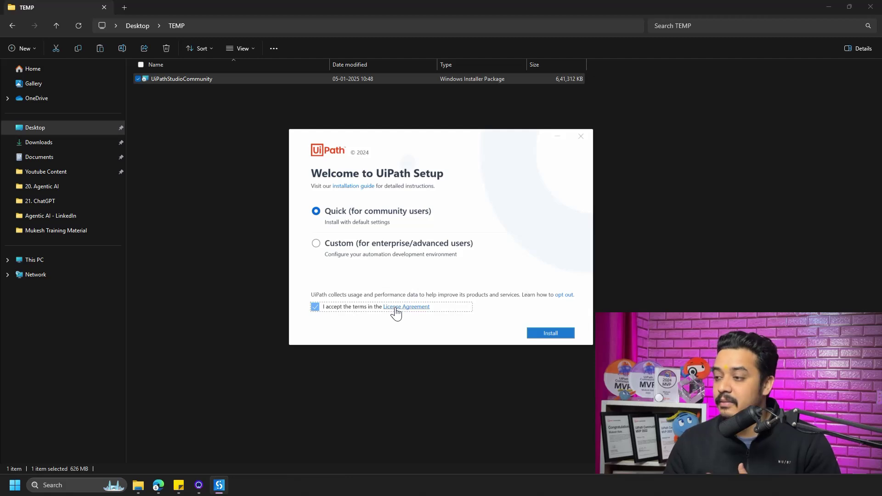
pyautogui.click(547, 335)
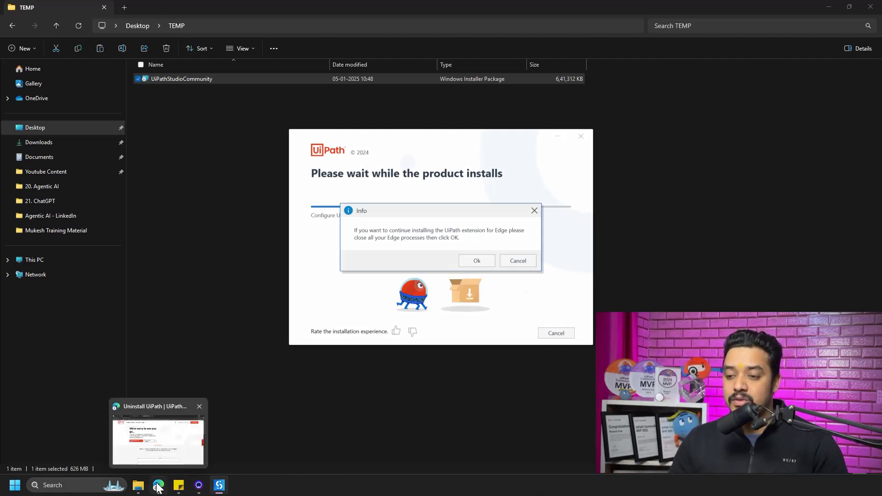
# Check the open Edge window and skip installing the UiPath extension for Edge.
pyautogui.click(155, 453)
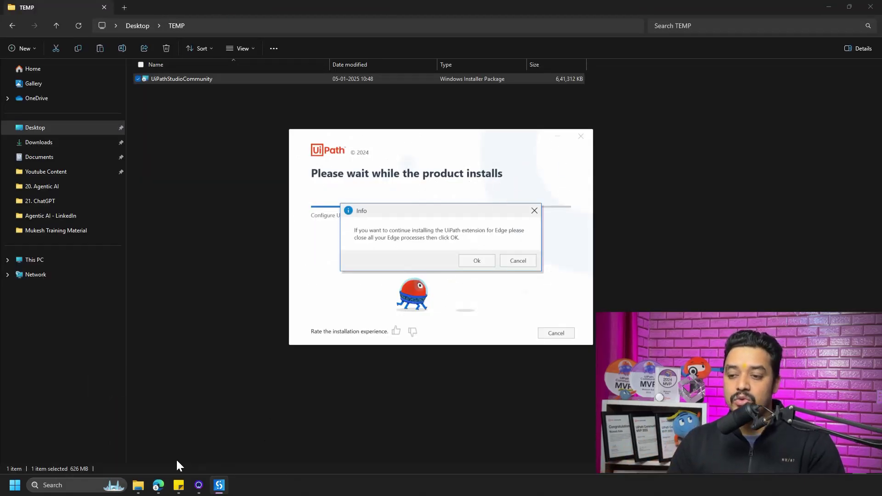
pyautogui.moveTo(162, 482)
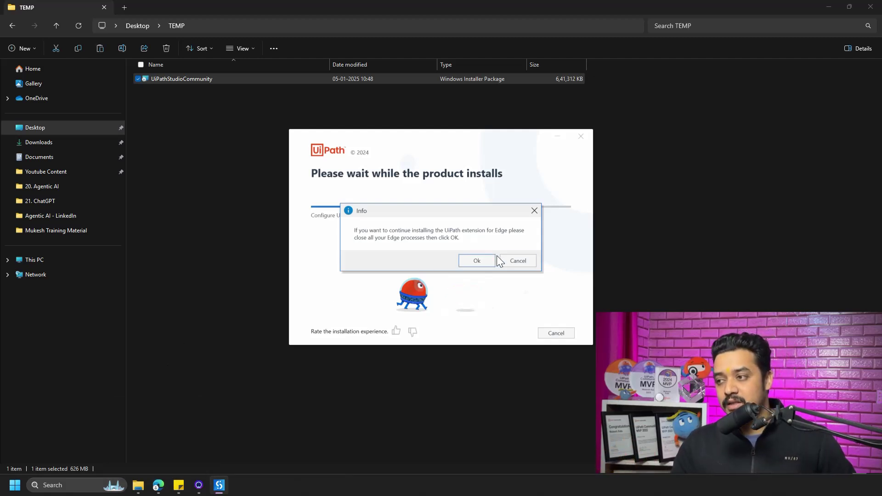
pyautogui.click(518, 261)
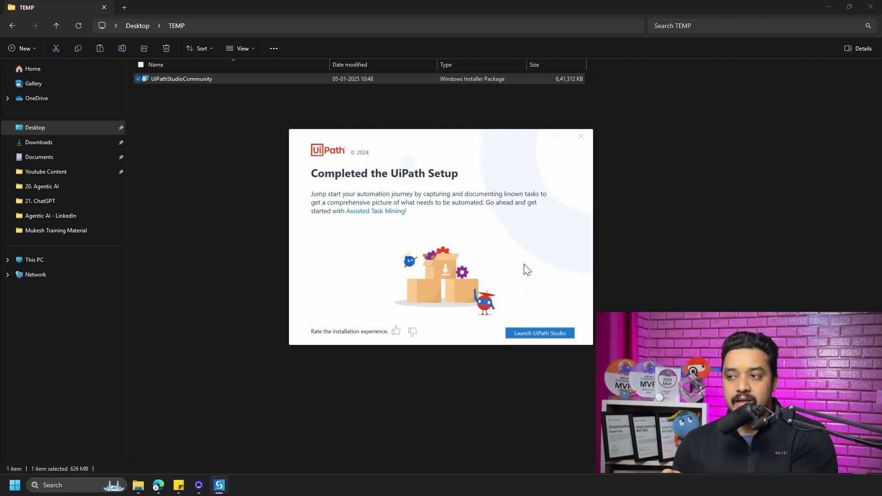
# Launch UiPath Studio from the completed setup and minimize the File Explorer window.
pyautogui.click(531, 335)
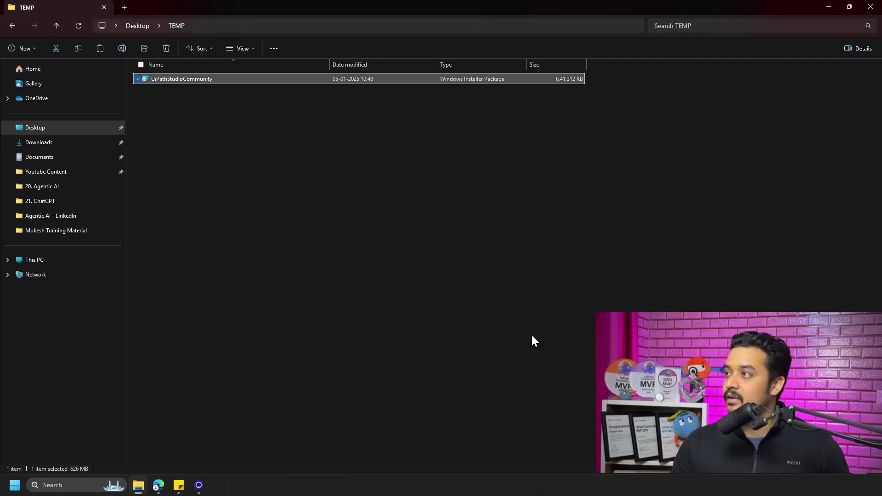
pyautogui.click(831, 6)
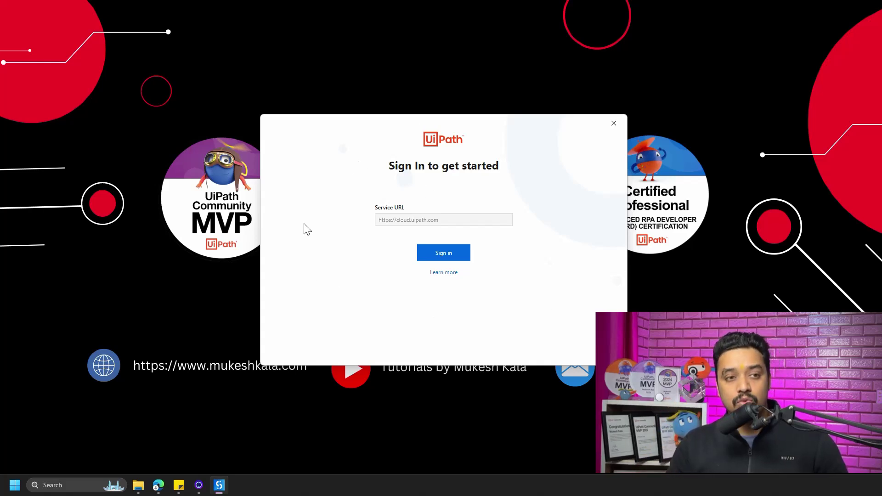
# Search the installed apps for uipath and open UiPath Assistant.
pyautogui.click(17, 489)
pyautogui.write('uipat')
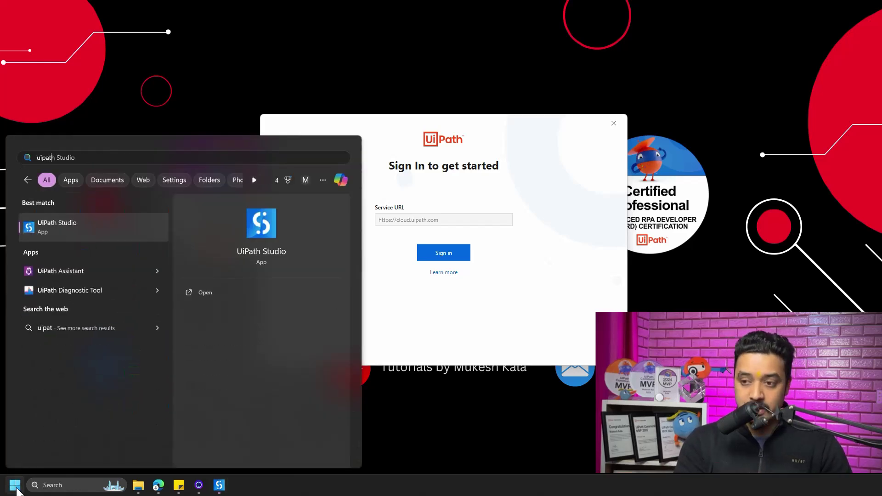
pyautogui.write('h')
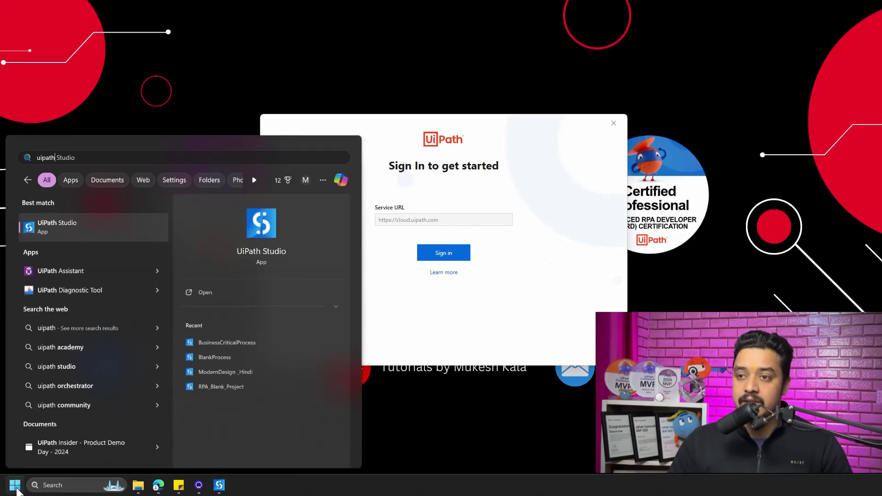
pyautogui.click(38, 272)
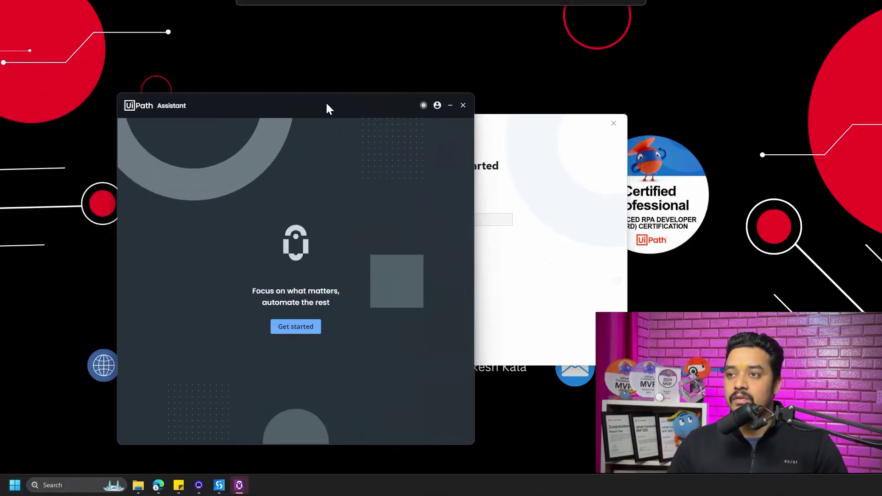
# Place the Assistant and Studio sign-in windows side by side, shrink the Assistant window, and minimize it.
pyautogui.moveTo(326, 108); pyautogui.dragTo(665, 102)
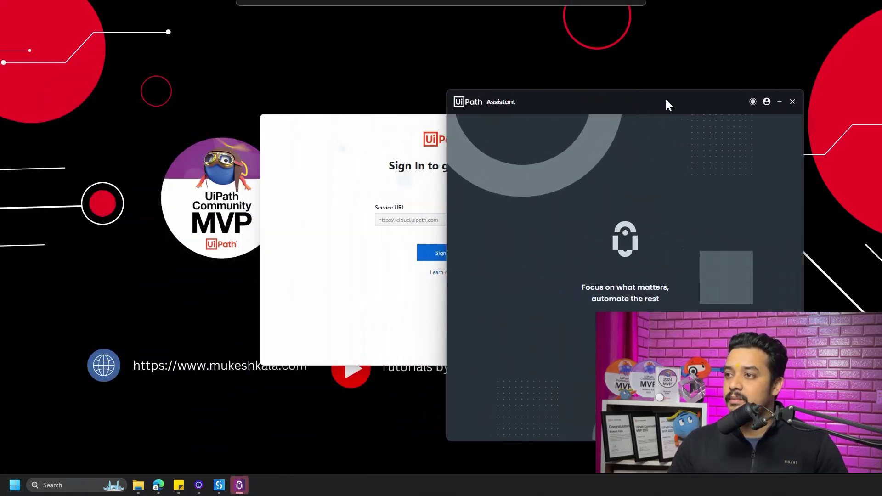
pyautogui.moveTo(292, 123); pyautogui.dragTo(158, 108)
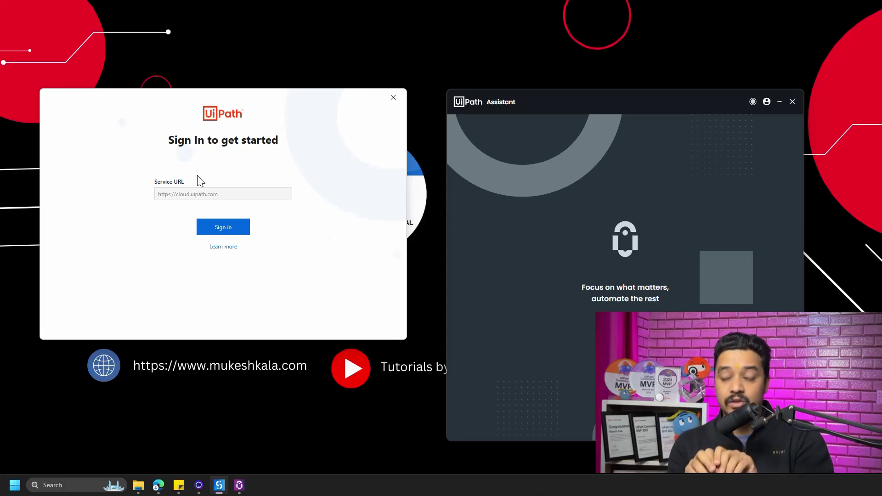
pyautogui.click(618, 104)
pyautogui.moveTo(447, 89); pyautogui.dragTo(631, 171)
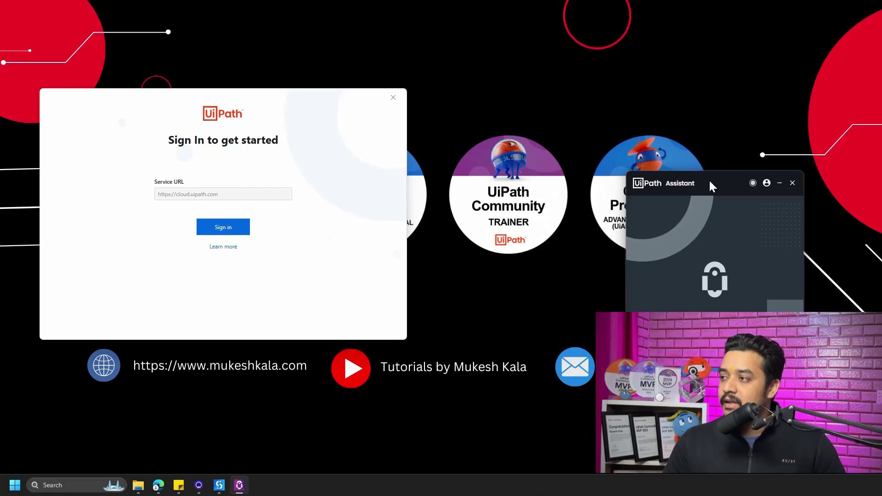
pyautogui.moveTo(713, 178); pyautogui.dragTo(712, 86)
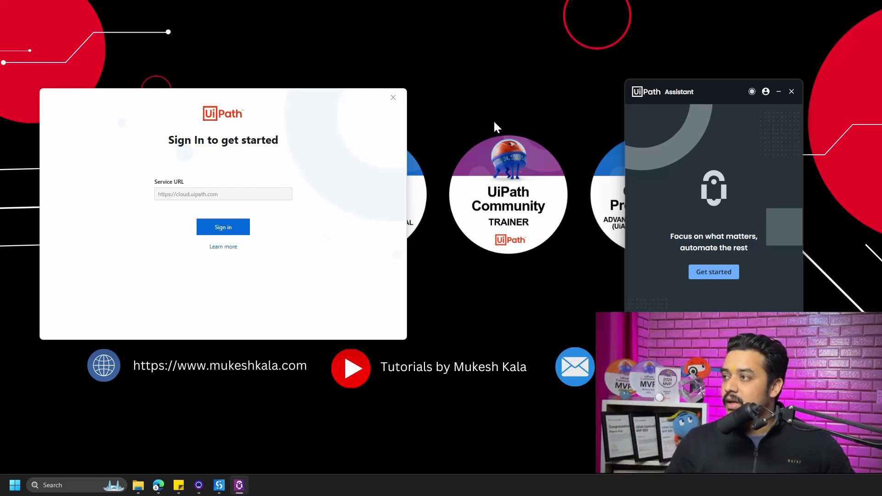
pyautogui.click(778, 92)
# Sign in to Studio, allowing the browser to open UiPath, and check the account signed in to Automation Cloud.
pyautogui.moveTo(307, 102); pyautogui.dragTo(460, 65)
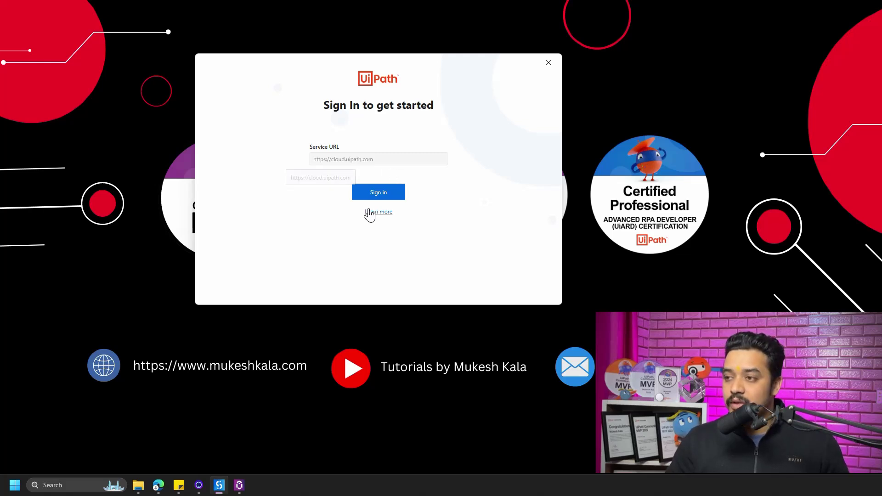
pyautogui.click(376, 194)
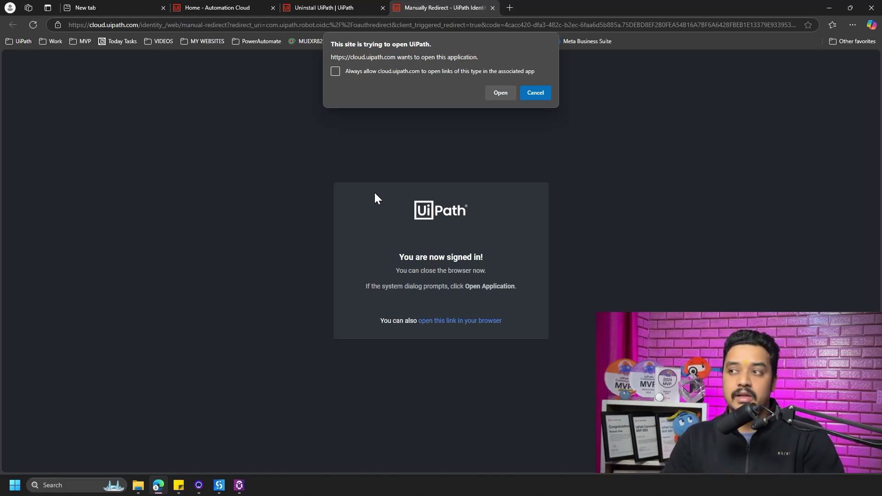
pyautogui.click(500, 92)
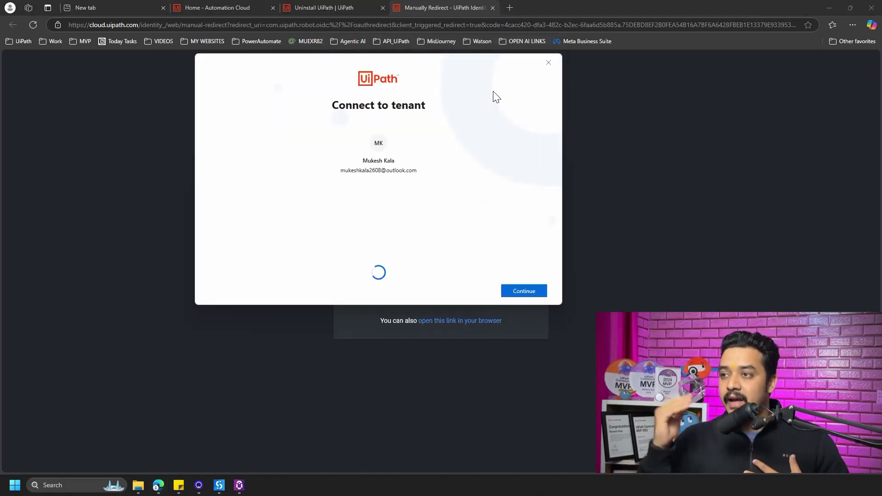
pyautogui.click(211, 5)
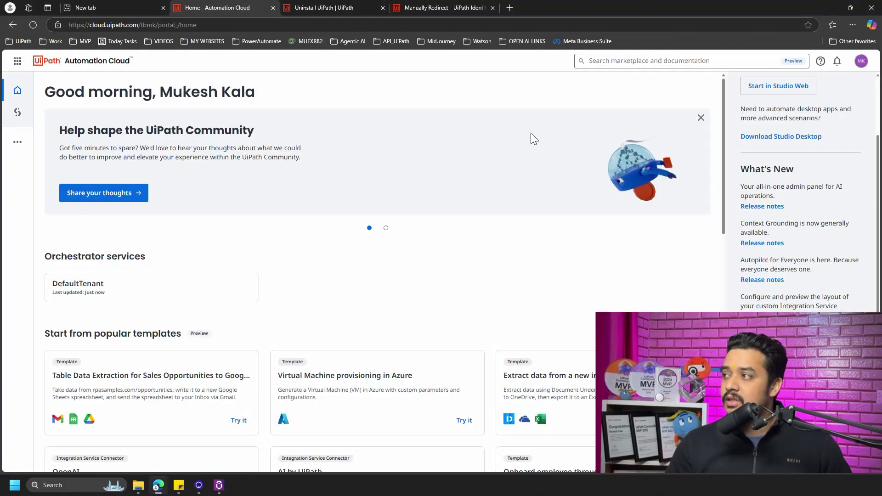
pyautogui.click(859, 63)
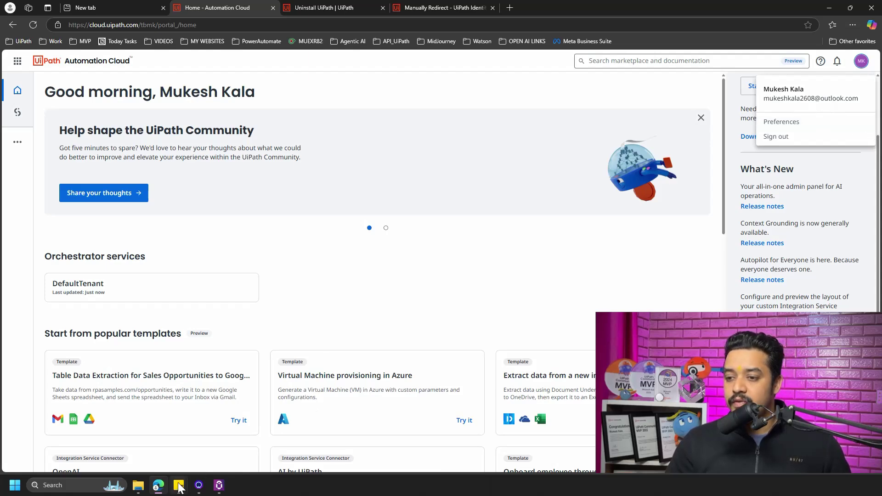
# Switch to UiPath Studio and close its welcome window with Don't show again enabled.
pyautogui.click(236, 489)
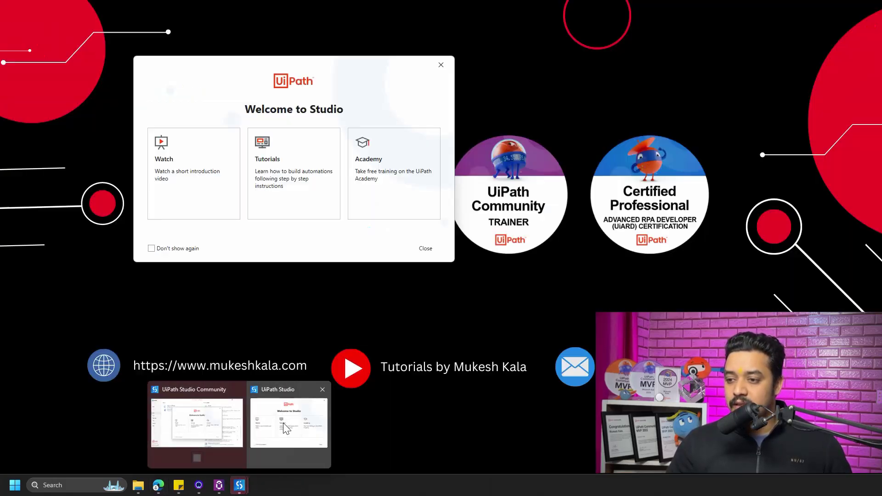
pyautogui.click(285, 427)
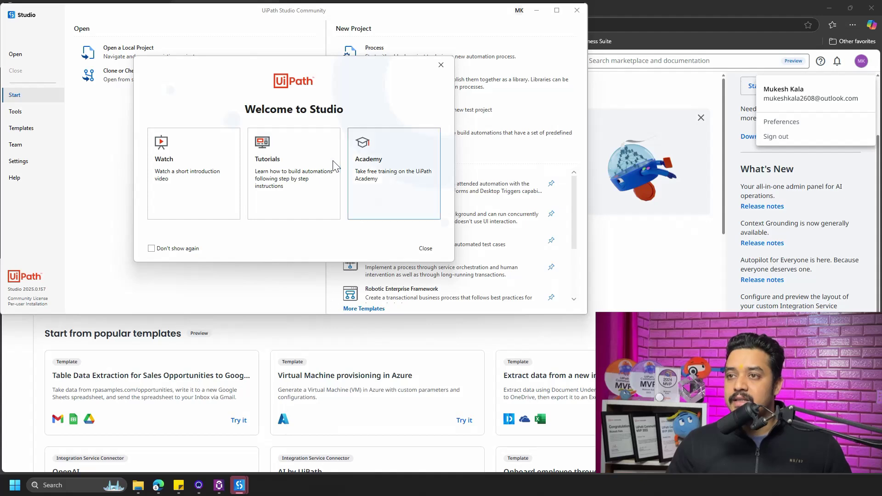
pyautogui.moveTo(328, 64); pyautogui.dragTo(404, 111)
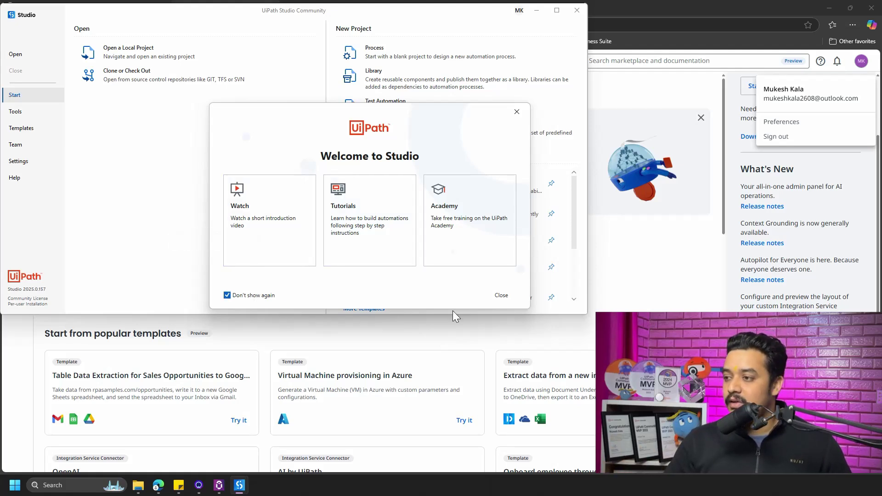
pyautogui.click(502, 295)
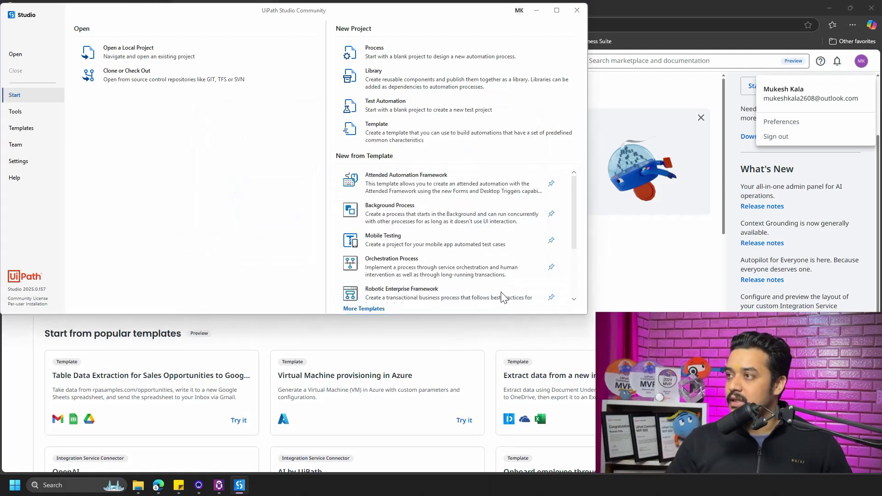
# Maximize Studio and dismiss the Start your journey here tutorial, keeping Show the tutorial later enabled.
pyautogui.click(557, 11)
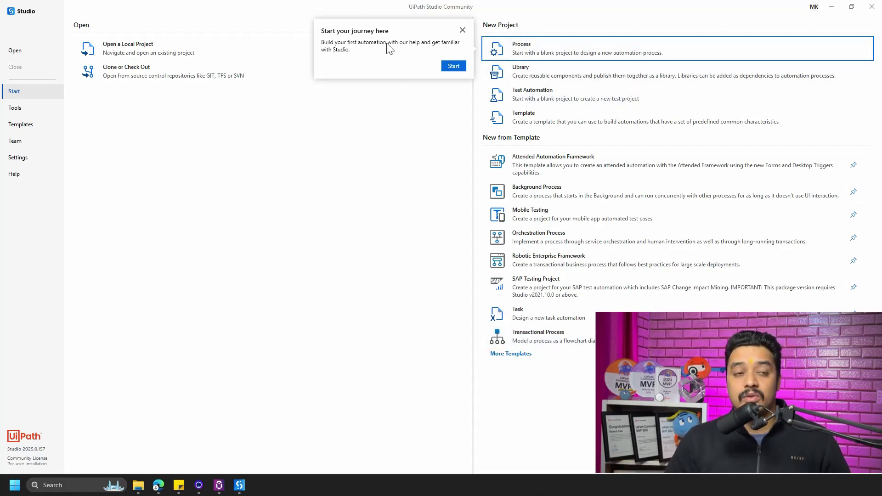
pyautogui.click(462, 31)
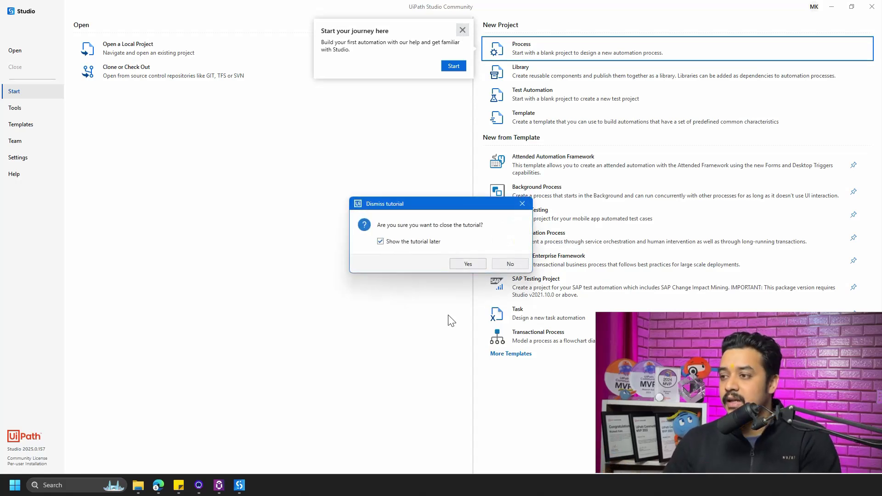
pyautogui.click(469, 265)
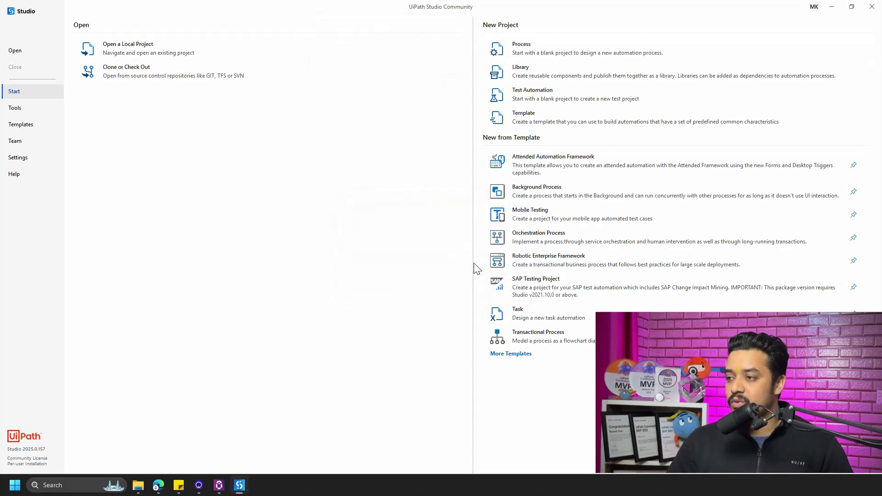
# Bring up UiPath Assistant, enlarge its window, and check its connection in the Orchestrator Settings preferences.
pyautogui.click(218, 485)
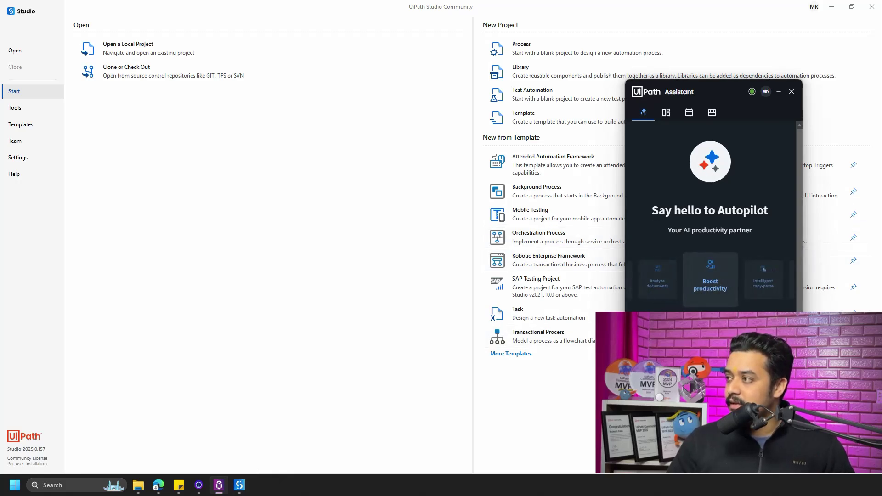
pyautogui.moveTo(625, 395); pyautogui.dragTo(540, 435)
pyautogui.click(765, 91)
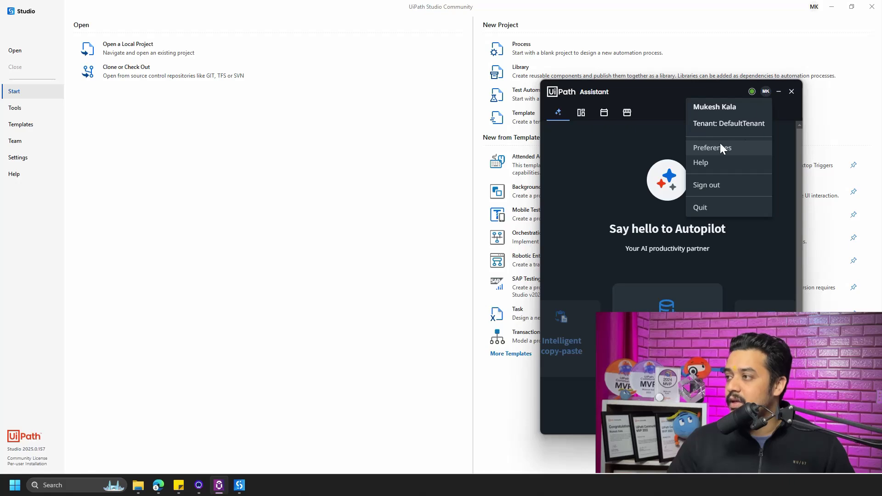
pyautogui.click(764, 92)
pyautogui.click(766, 91)
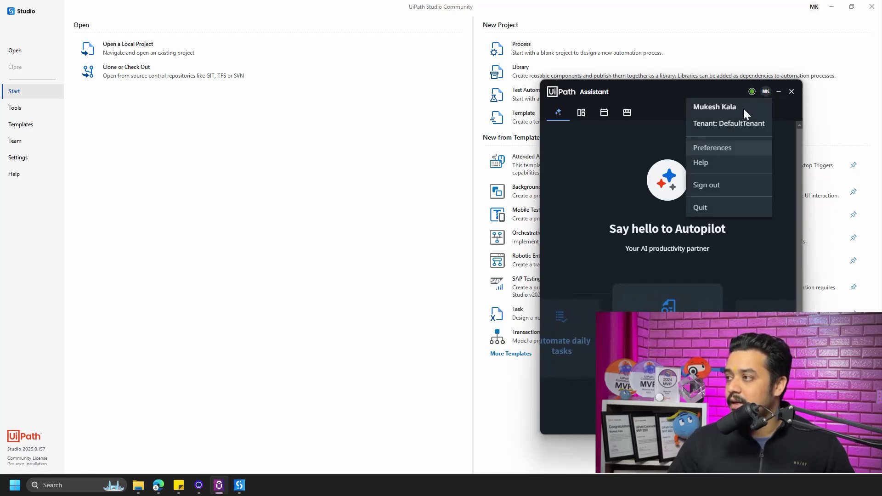
pyautogui.click(720, 153)
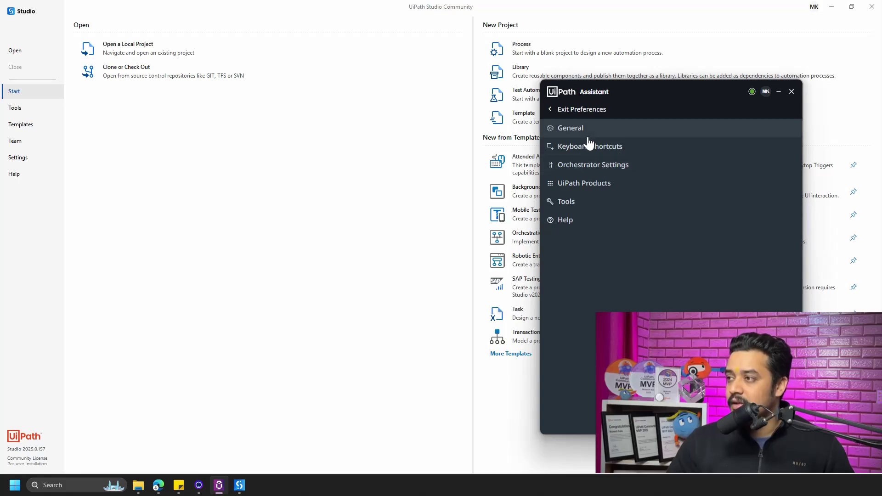
pyautogui.click(590, 166)
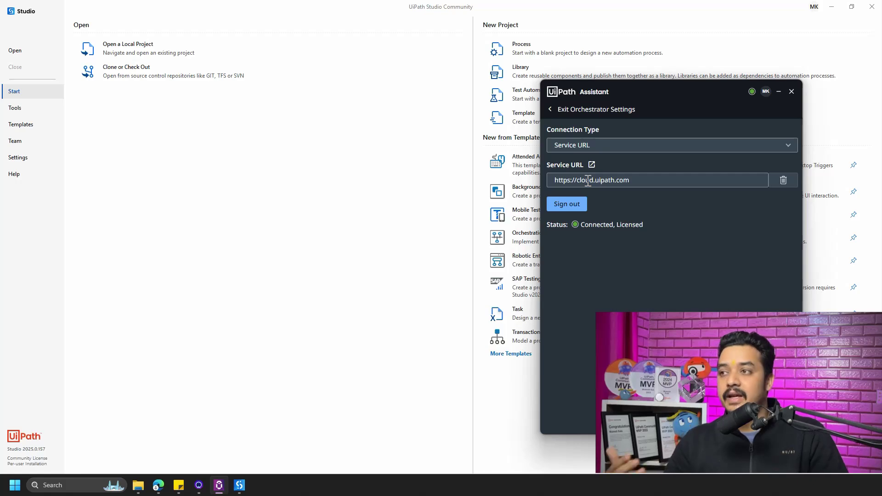
# Minimize Studio and return to the browser window with Automation Cloud.
pyautogui.click(354, 241)
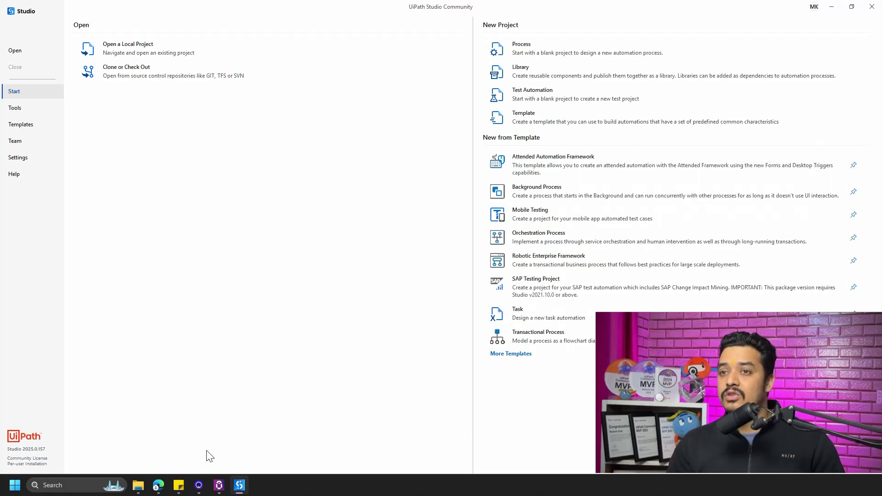
pyautogui.click(833, 9)
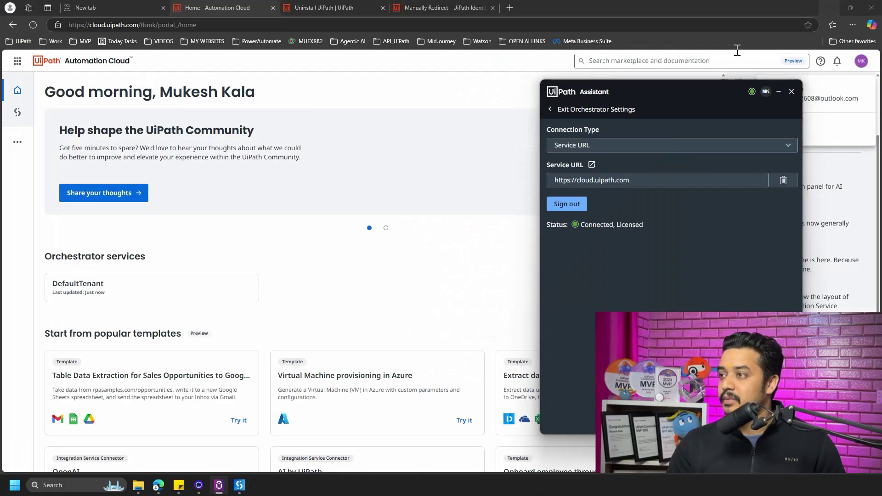
pyautogui.click(429, 98)
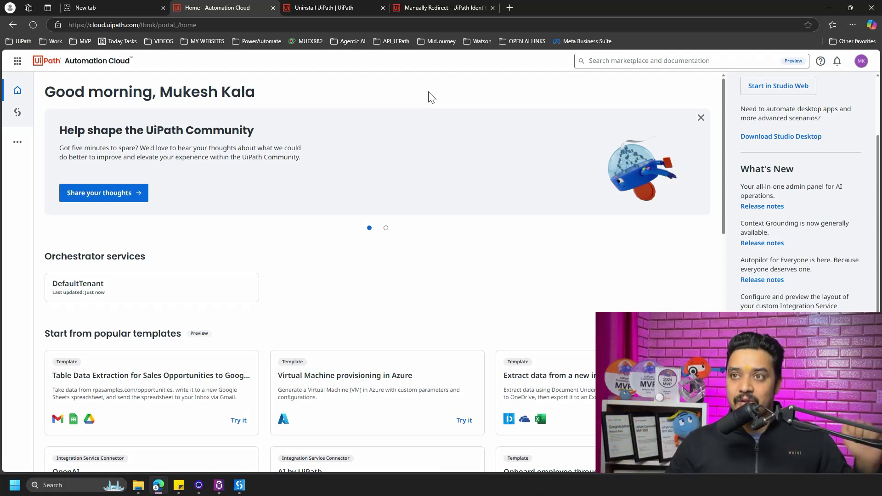
# Open the presenter's bookmarked UiPath tutorials channel on YouTube in the empty browser tab.
pyautogui.click(137, 7)
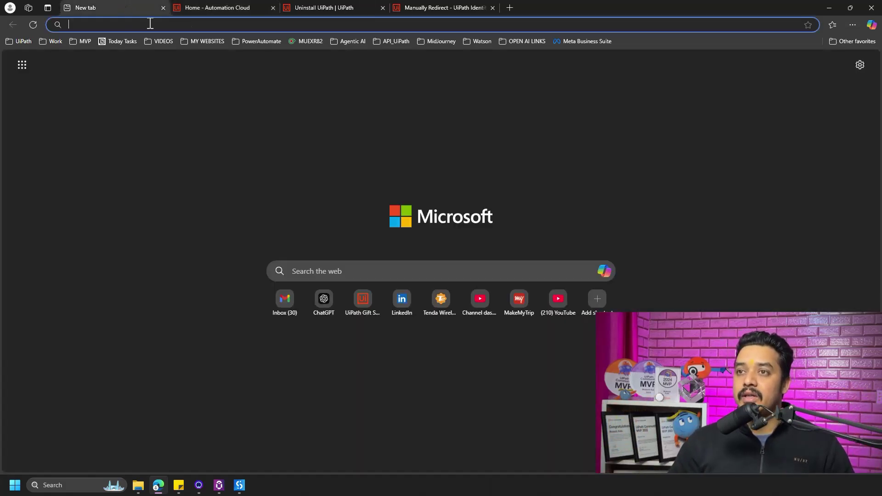
pyautogui.write('youTube')
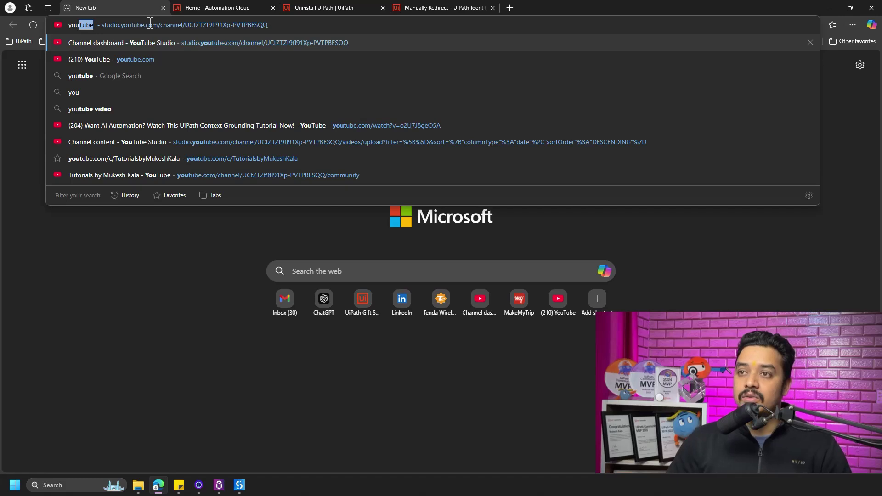
pyautogui.press('Down')
pyautogui.press('Down')
pyautogui.press('Down')
pyautogui.press('Down')
pyautogui.press('Down')
pyautogui.press('Down')
pyautogui.press('Down')
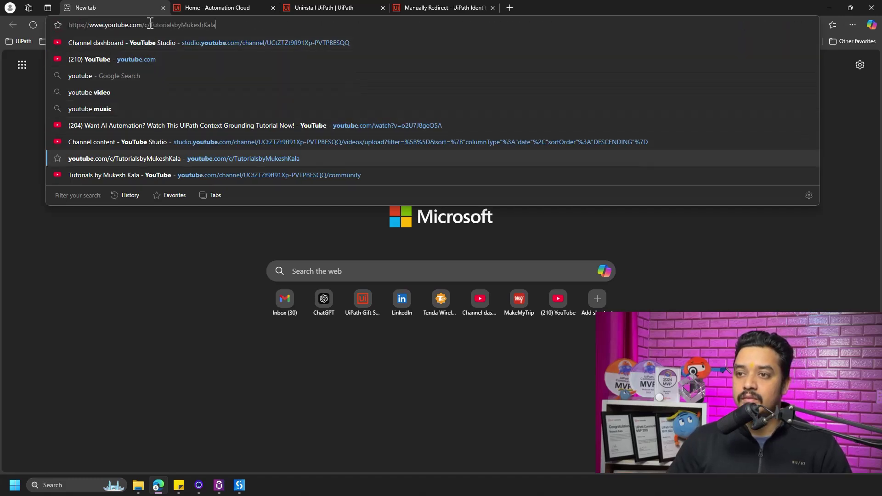
pyautogui.press('Return')
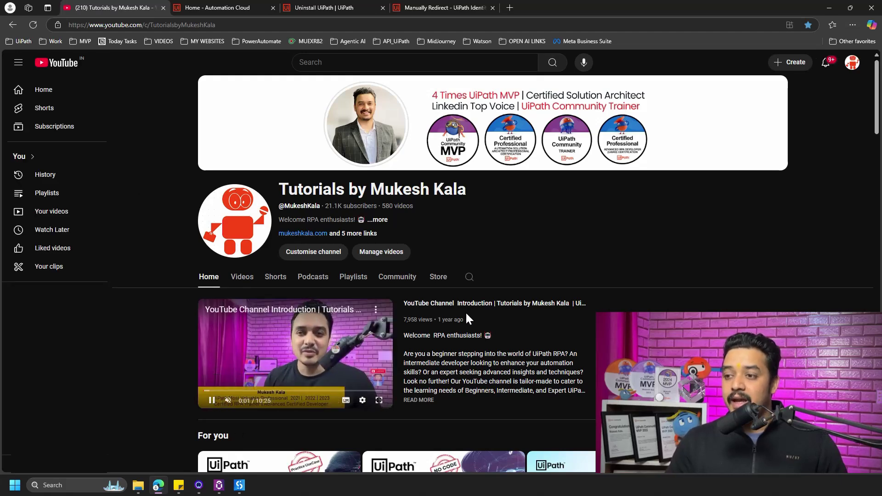
# Look through the channel's home page for the UiPath Beginners - START Here, Hindi UiPath and Practice End to End Use Cases playlists.
pyautogui.scroll(-3, 468, 317)
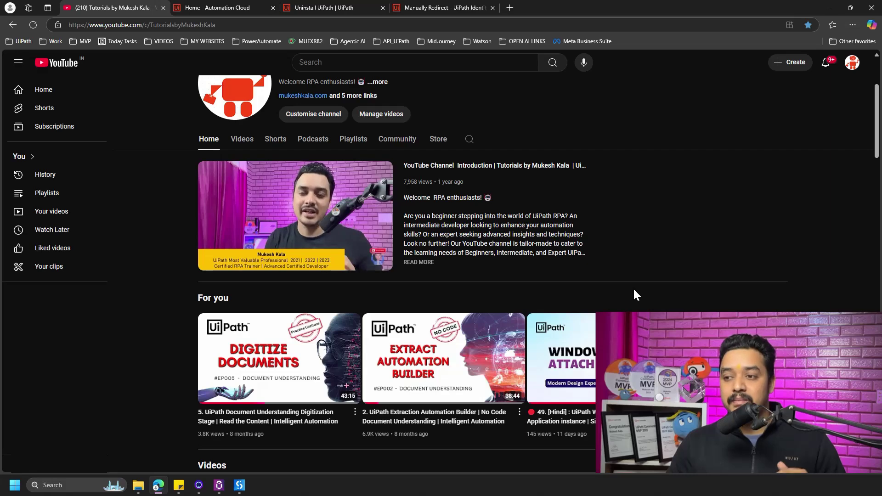
pyautogui.scroll(-1, 635, 295)
pyautogui.moveTo(632, 292)
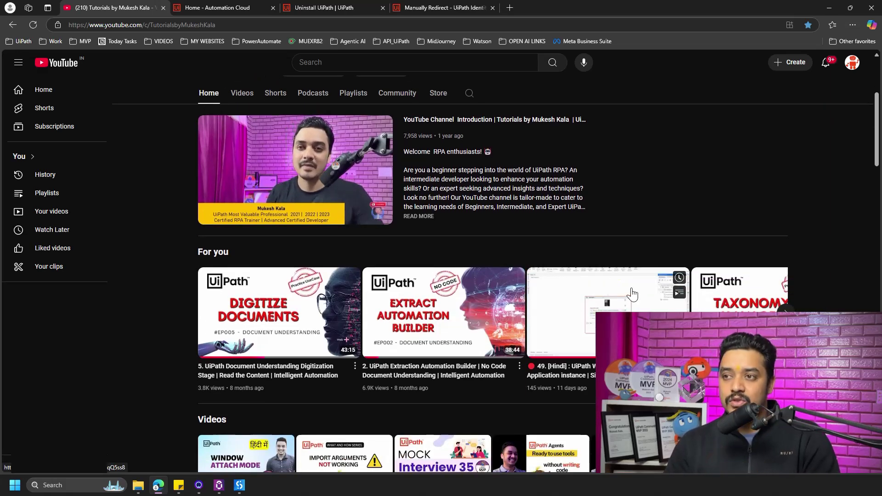
pyautogui.scroll(-3, 565, 301)
pyautogui.scroll(-5, 565, 301)
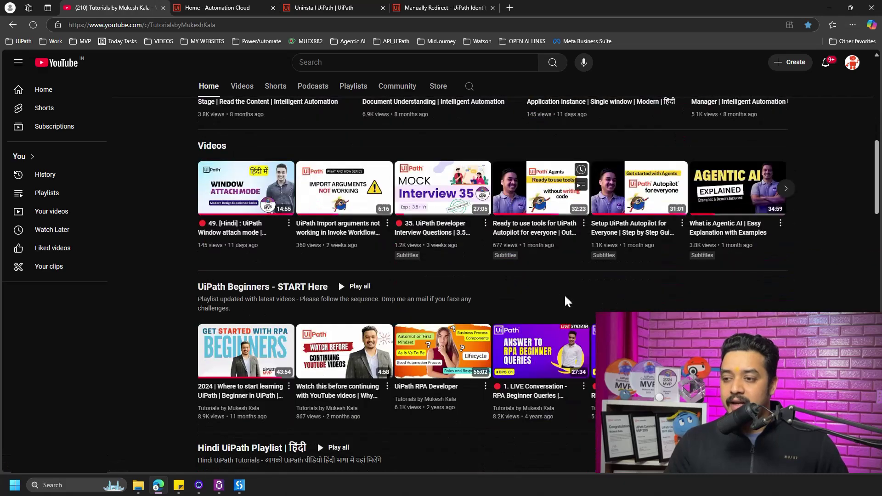
pyautogui.scroll(4, 217, 209)
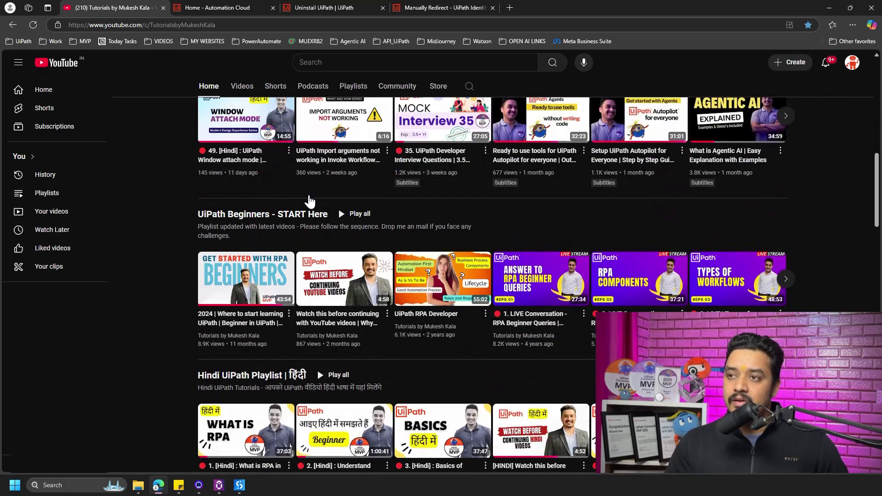
pyautogui.scroll(-3, 222, 244)
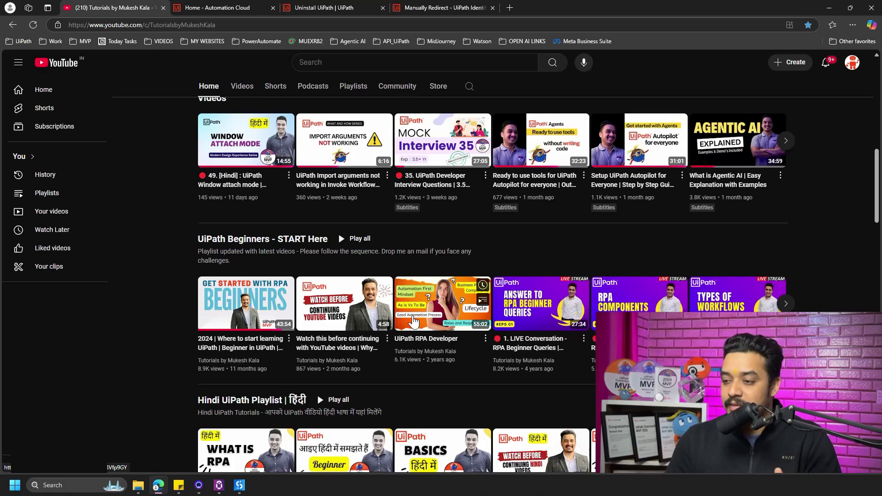
pyautogui.scroll(-2, 411, 323)
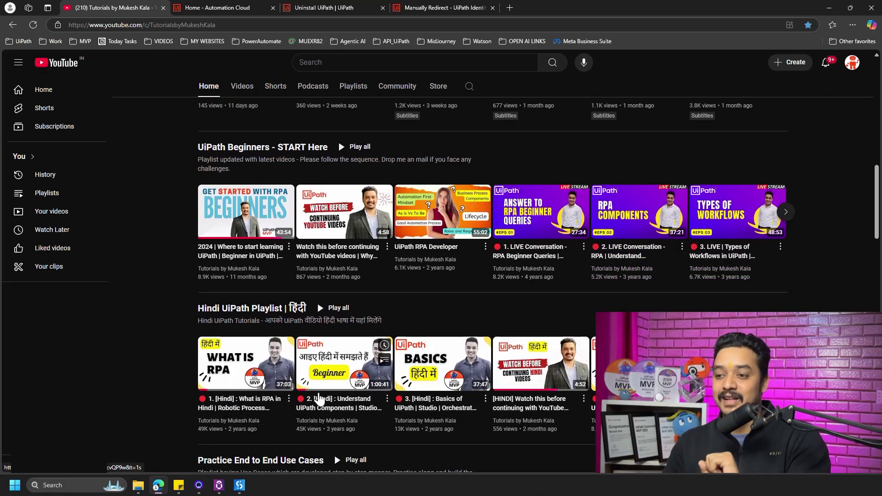
pyautogui.scroll(-2, 320, 398)
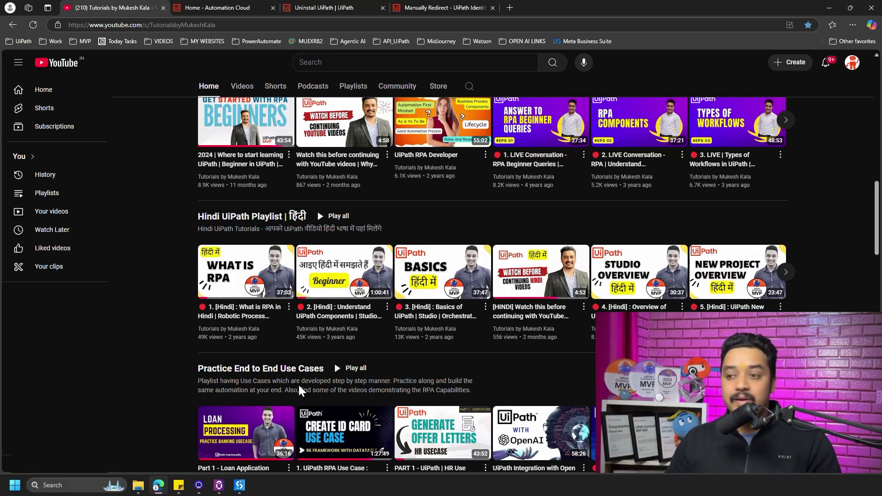
# Examine the UiPath Document Understanding and UiPath Mock Interview Series playlists further down the channel's home page, and return to the beginner playlists.
pyautogui.scroll(-3, 299, 390)
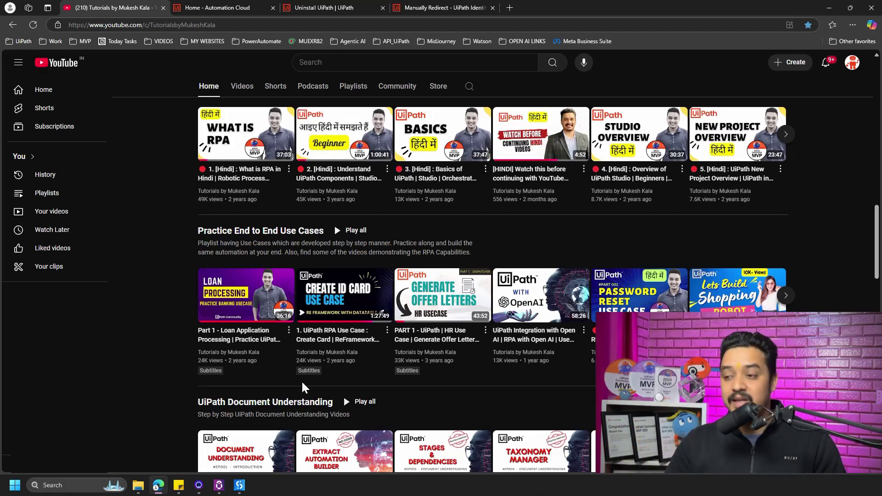
pyautogui.scroll(-4, 297, 381)
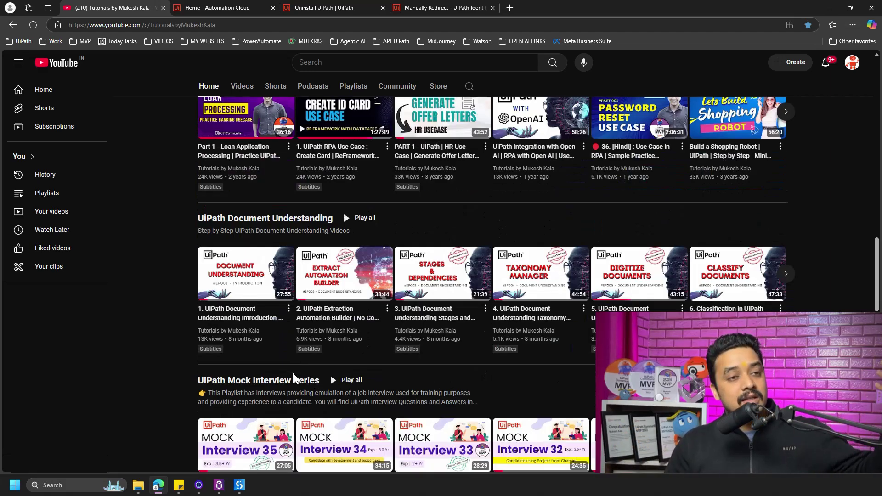
pyautogui.scroll(-1, 294, 377)
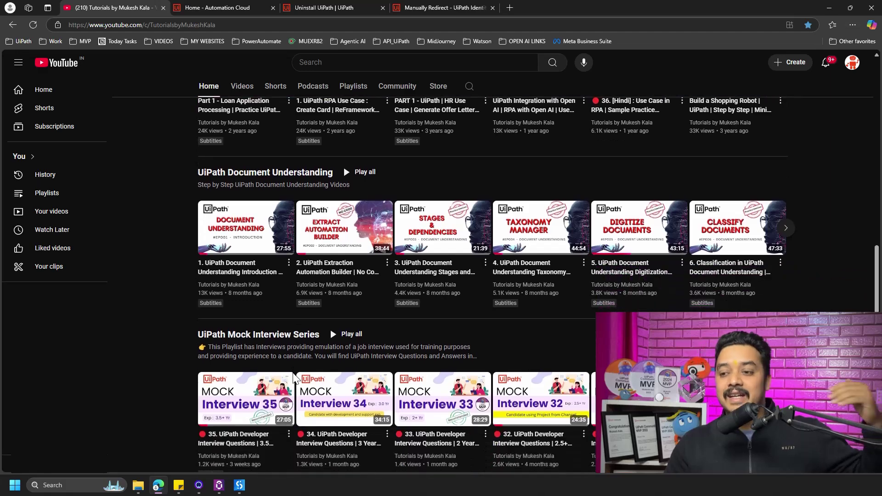
pyautogui.moveTo(294, 377)
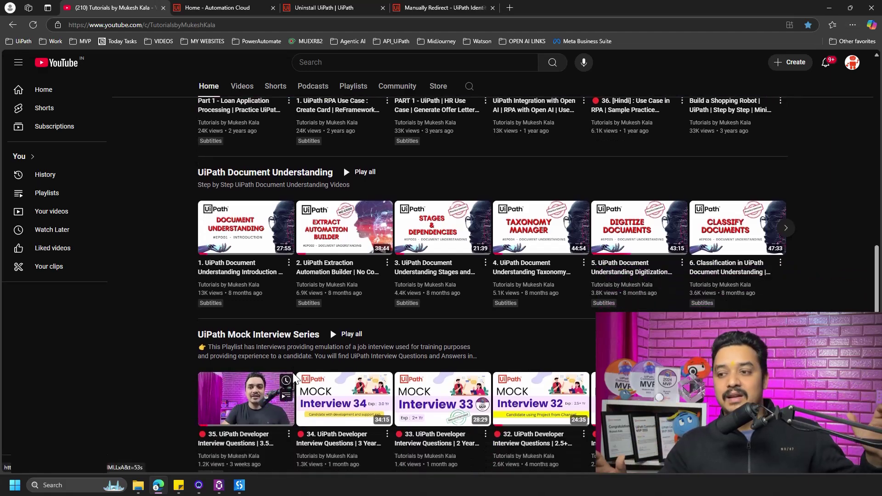
pyautogui.scroll(3, 294, 378)
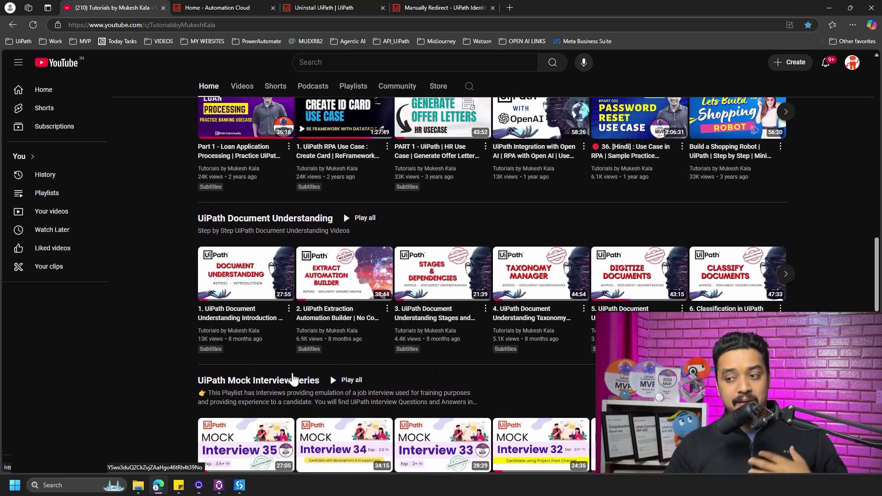
pyautogui.scroll(7, 293, 379)
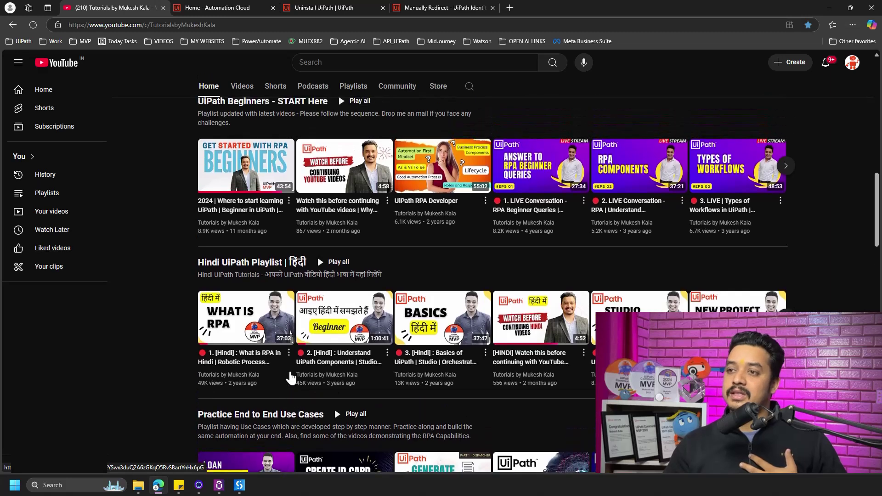